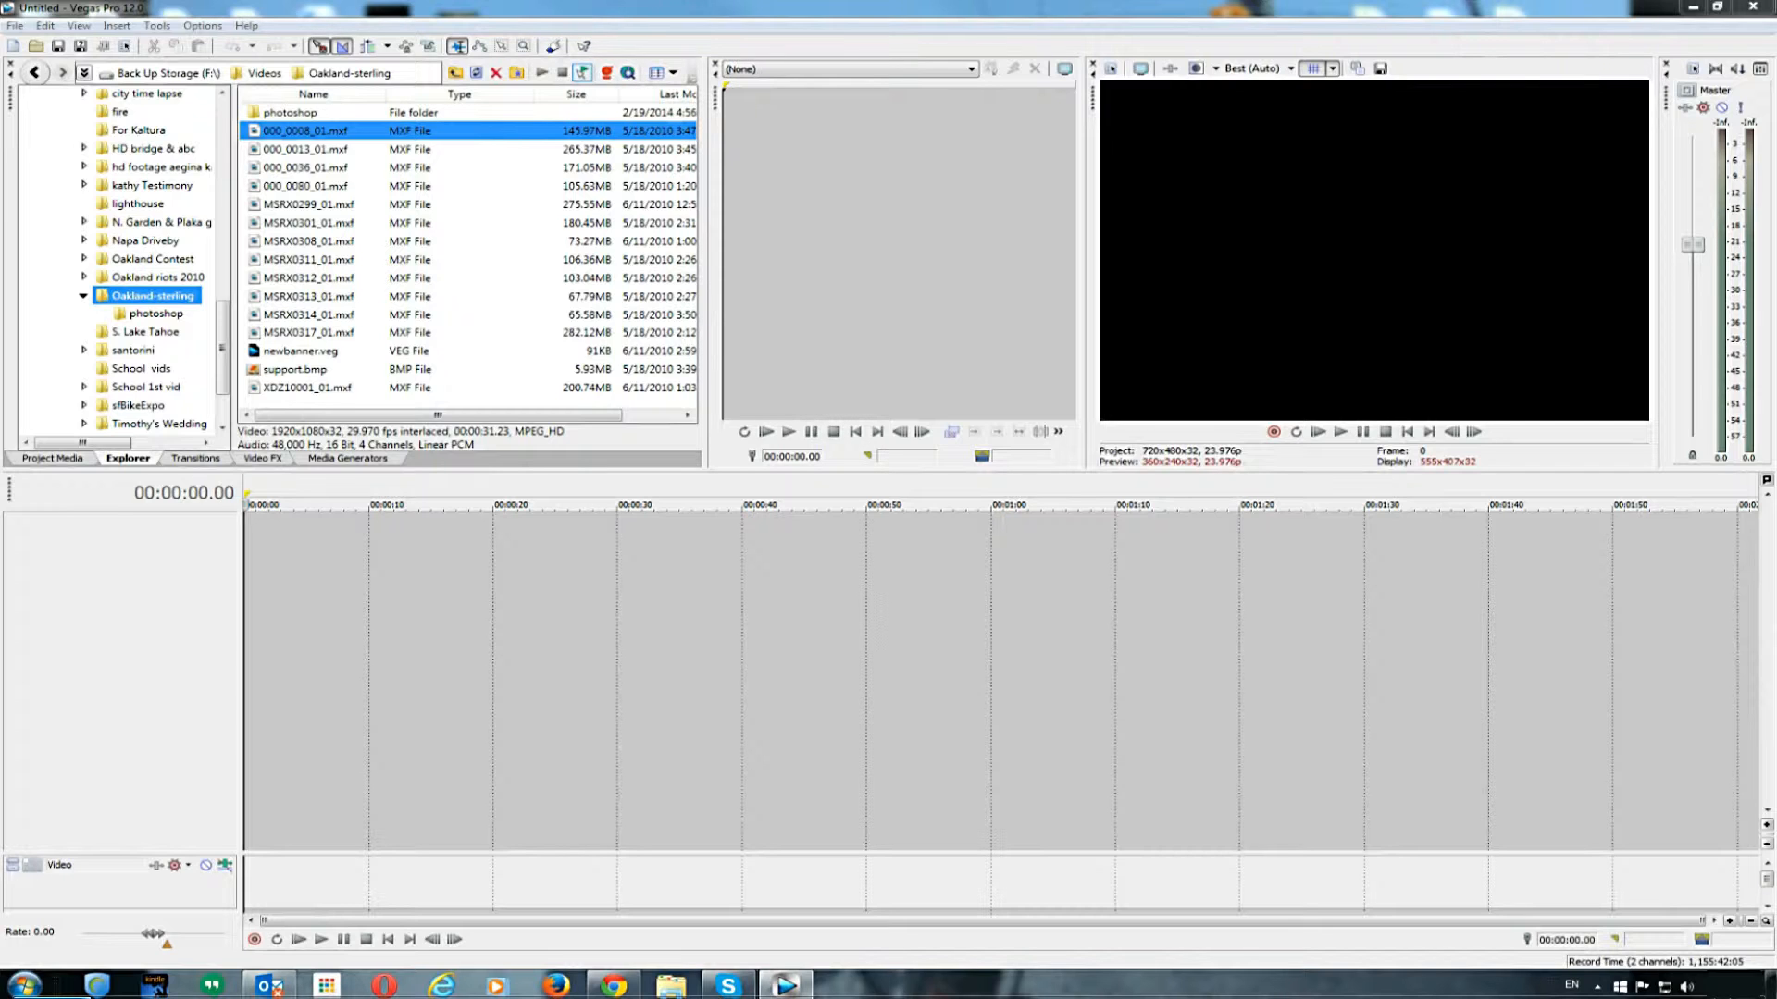
- Reset the window arrangement to the Default Layout
click(78, 27)
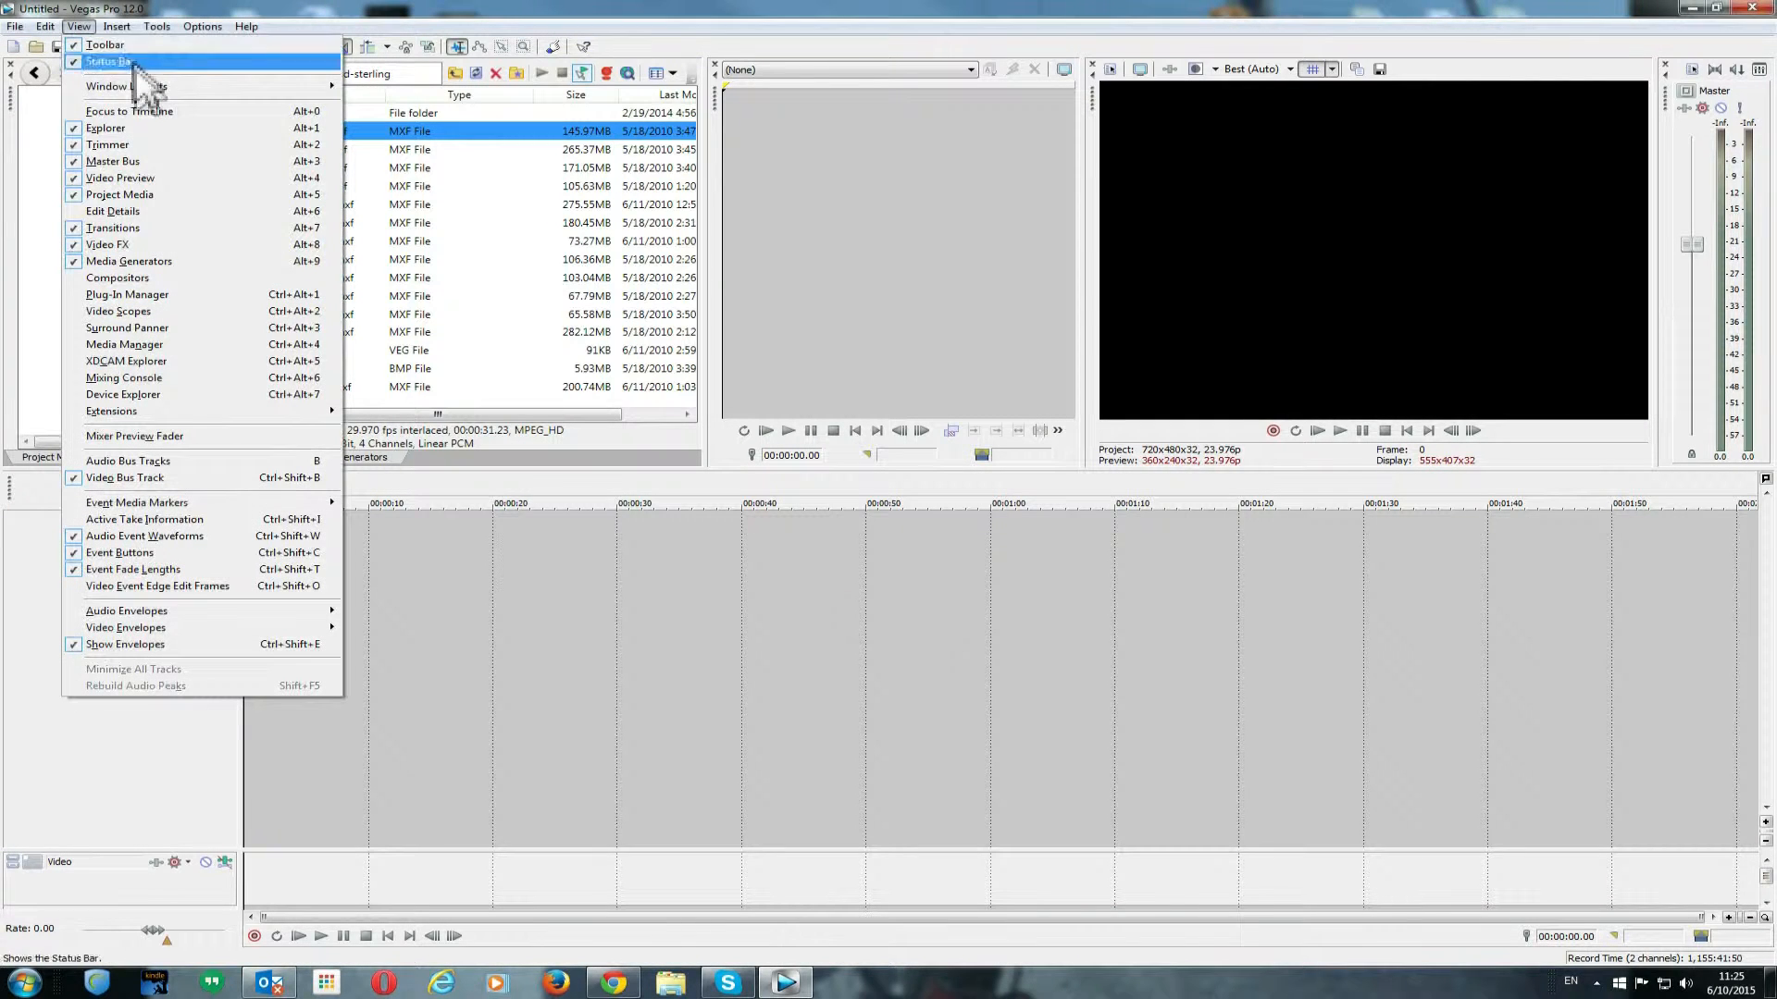
mouse_move(136, 86)
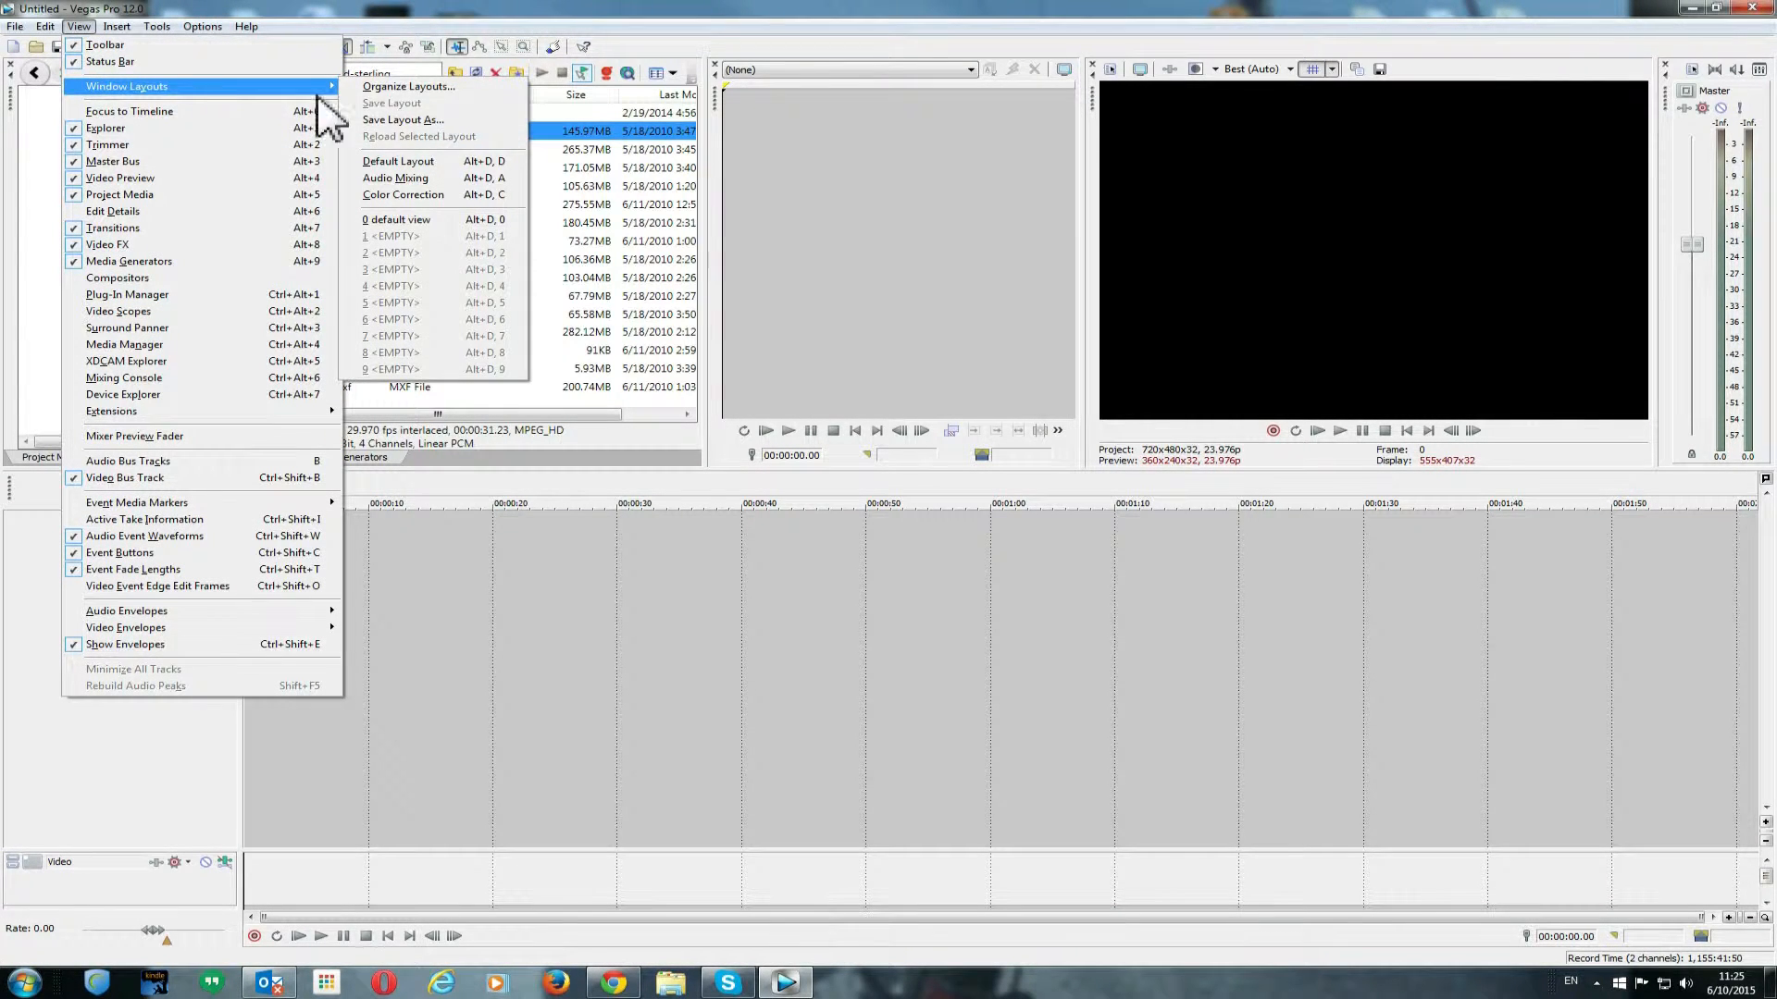
click(433, 163)
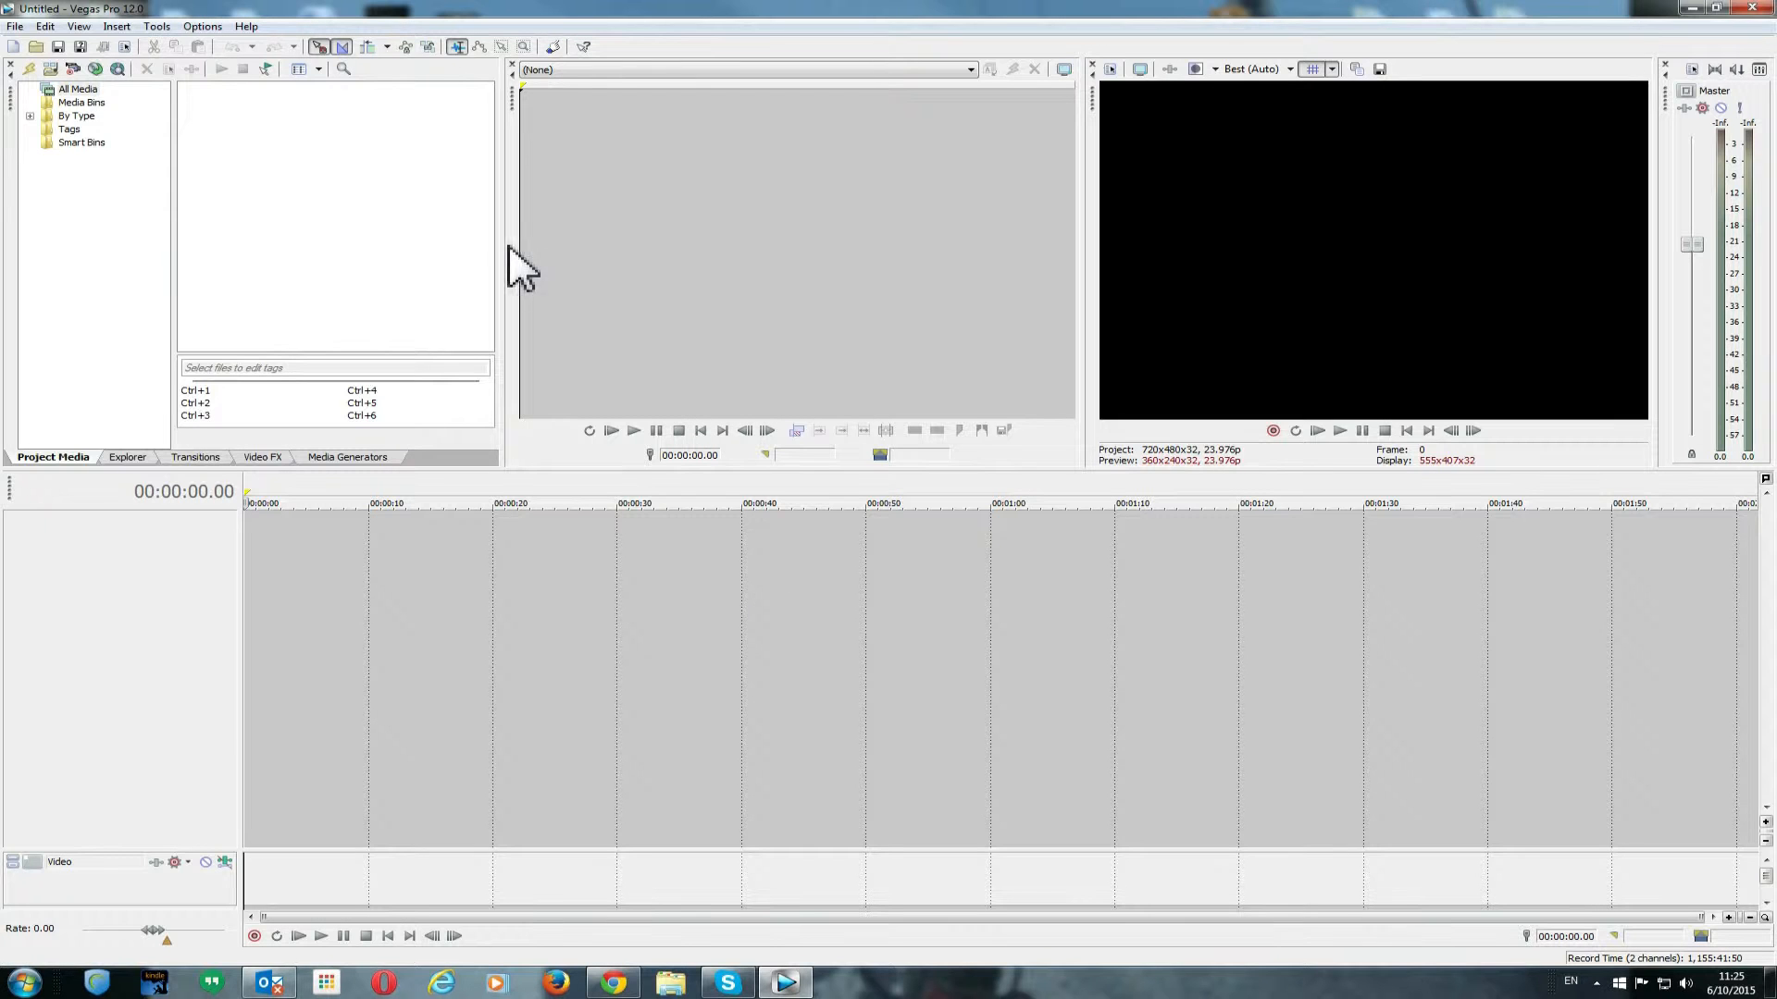
- Widen the media pane and switch to the file explorer showing the Oakland-sterling folder
drag(503, 242, 763, 251)
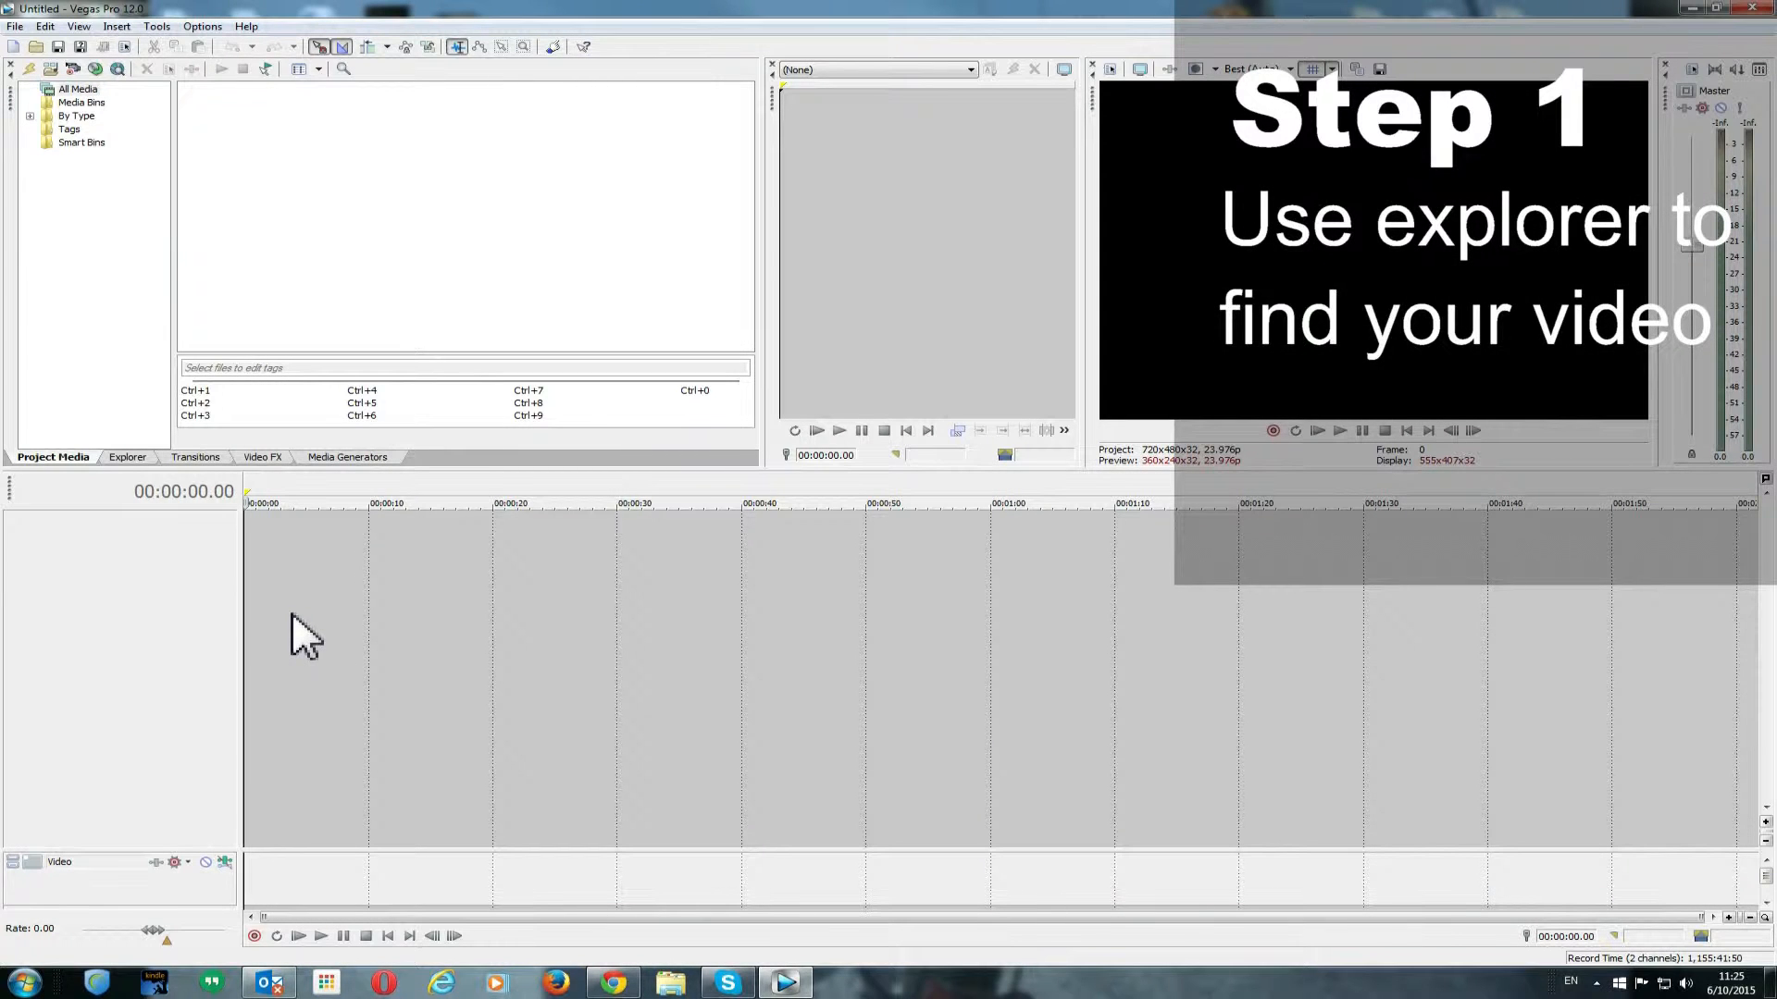
click(130, 457)
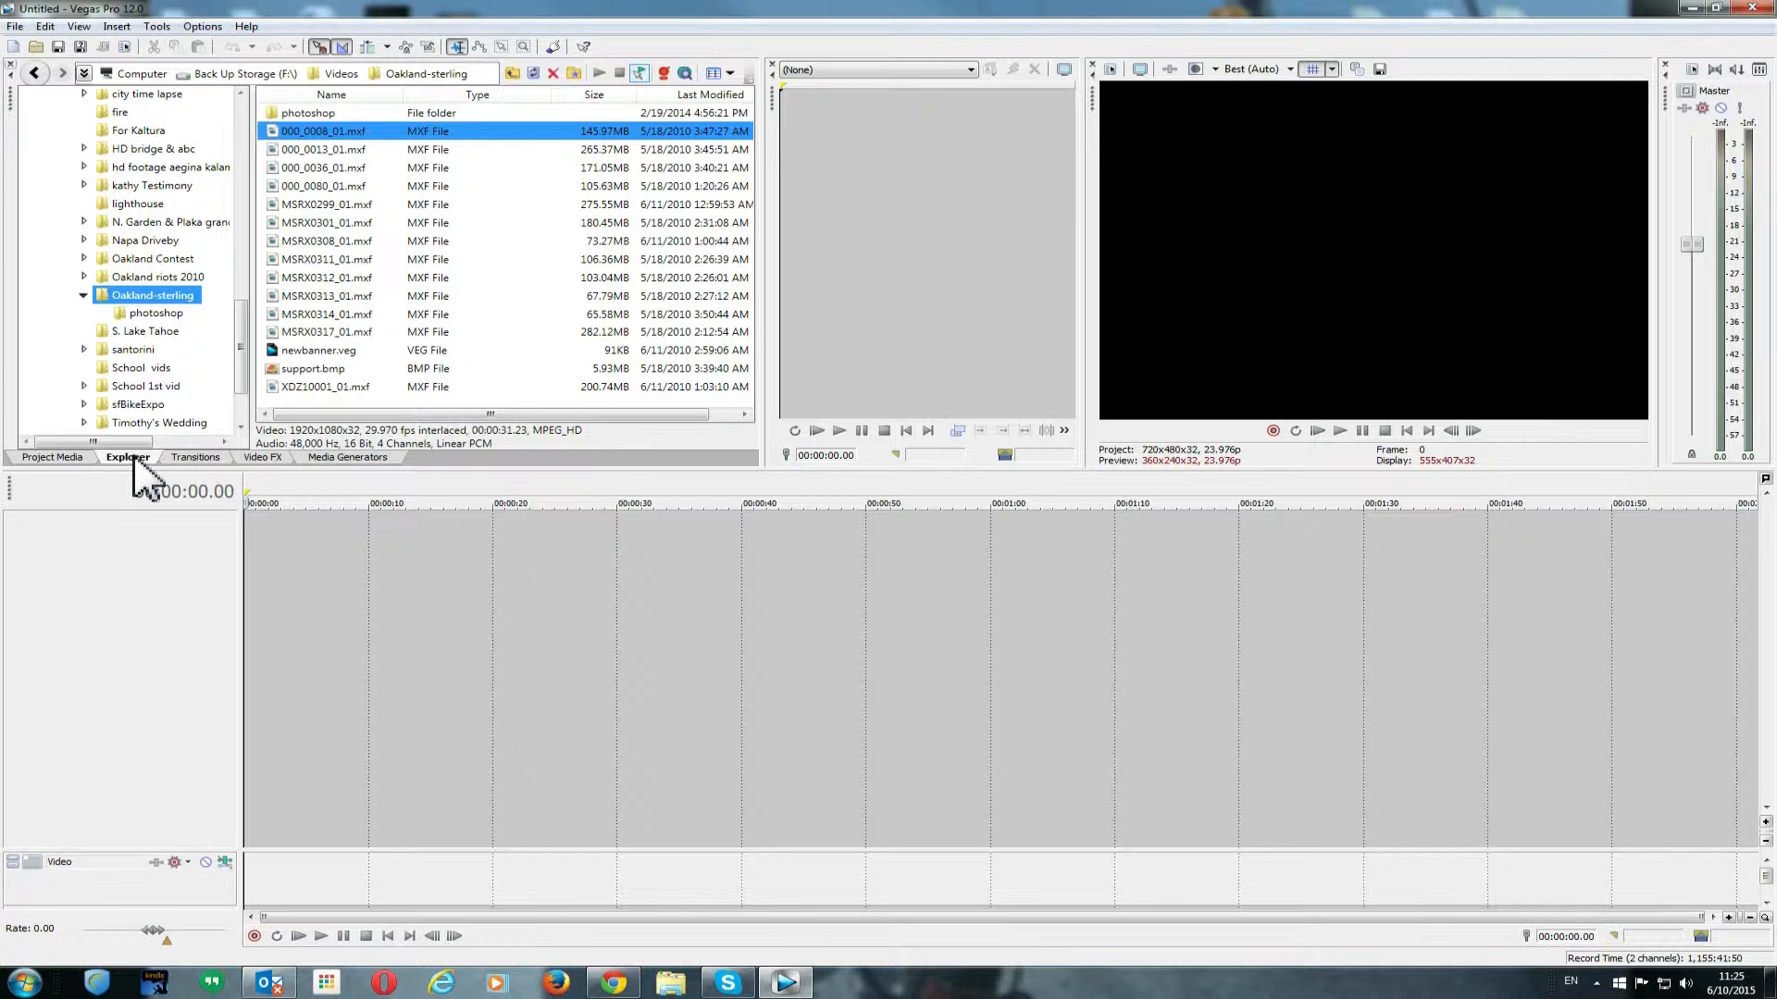
mouse_move(243, 350)
mouse_down()
mouse_move(228, 140)
mouse_move(237, 355)
mouse_up()
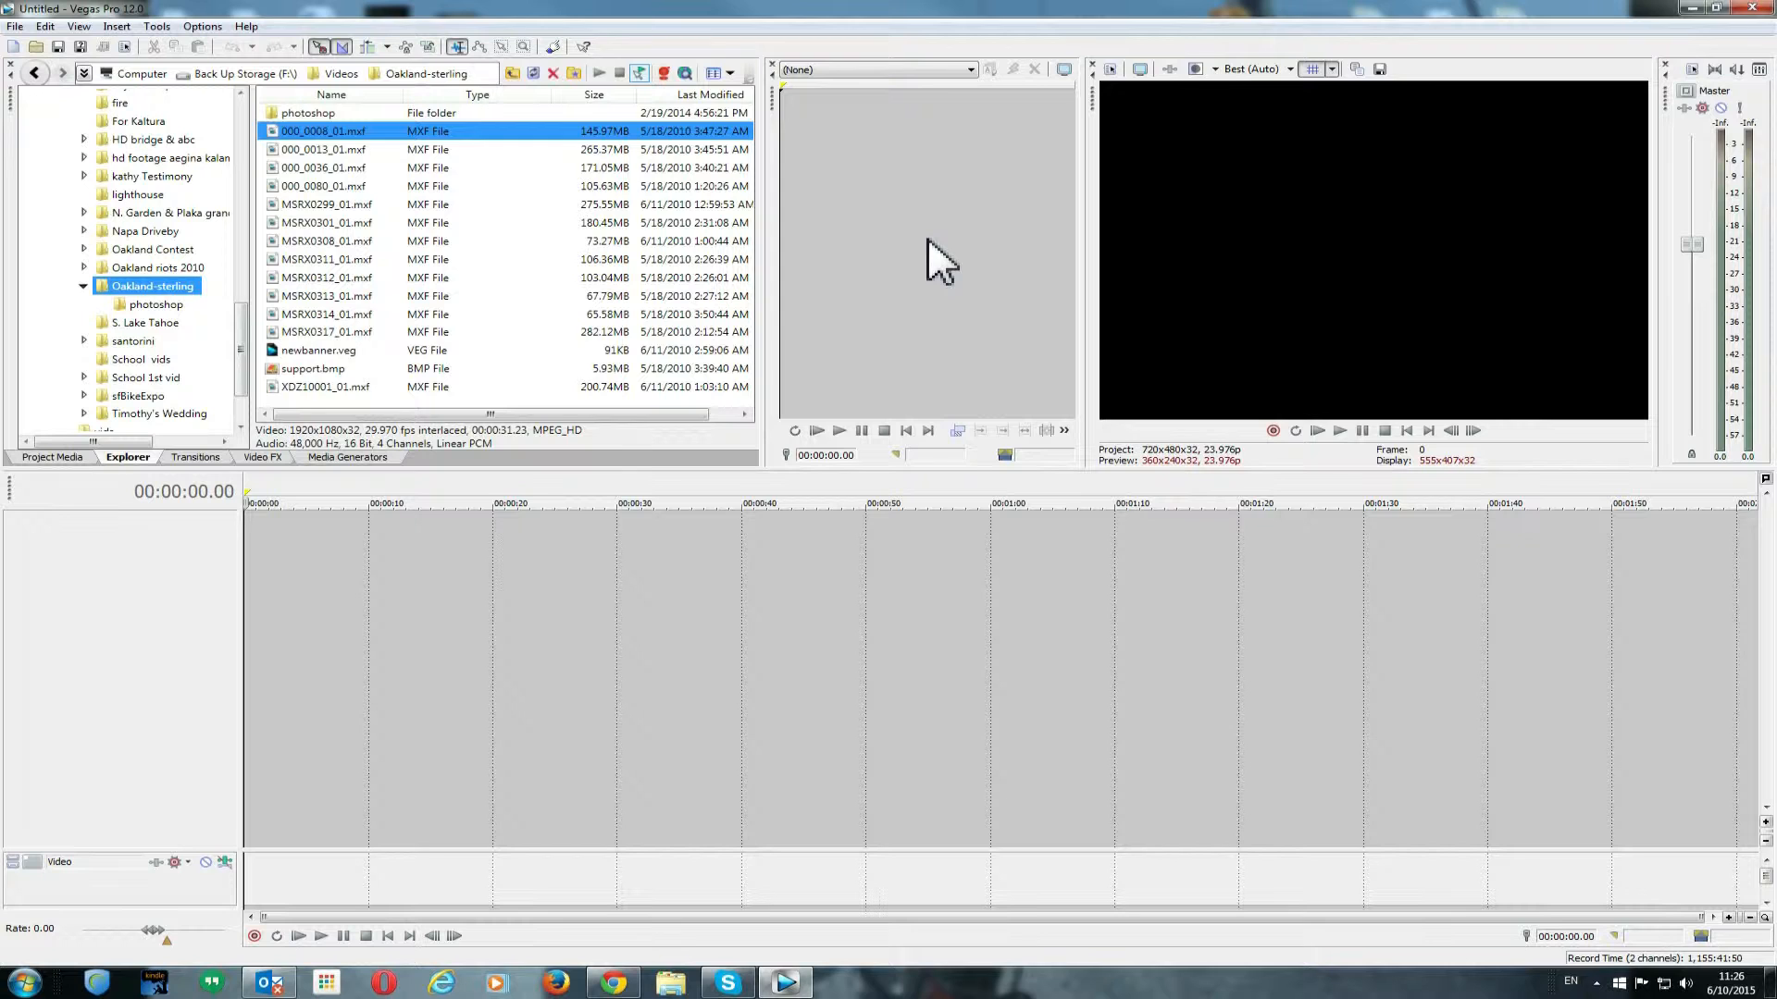
- Add 000_0013_01.mxf to the timeline and match the project video settings to this media
click(346, 150)
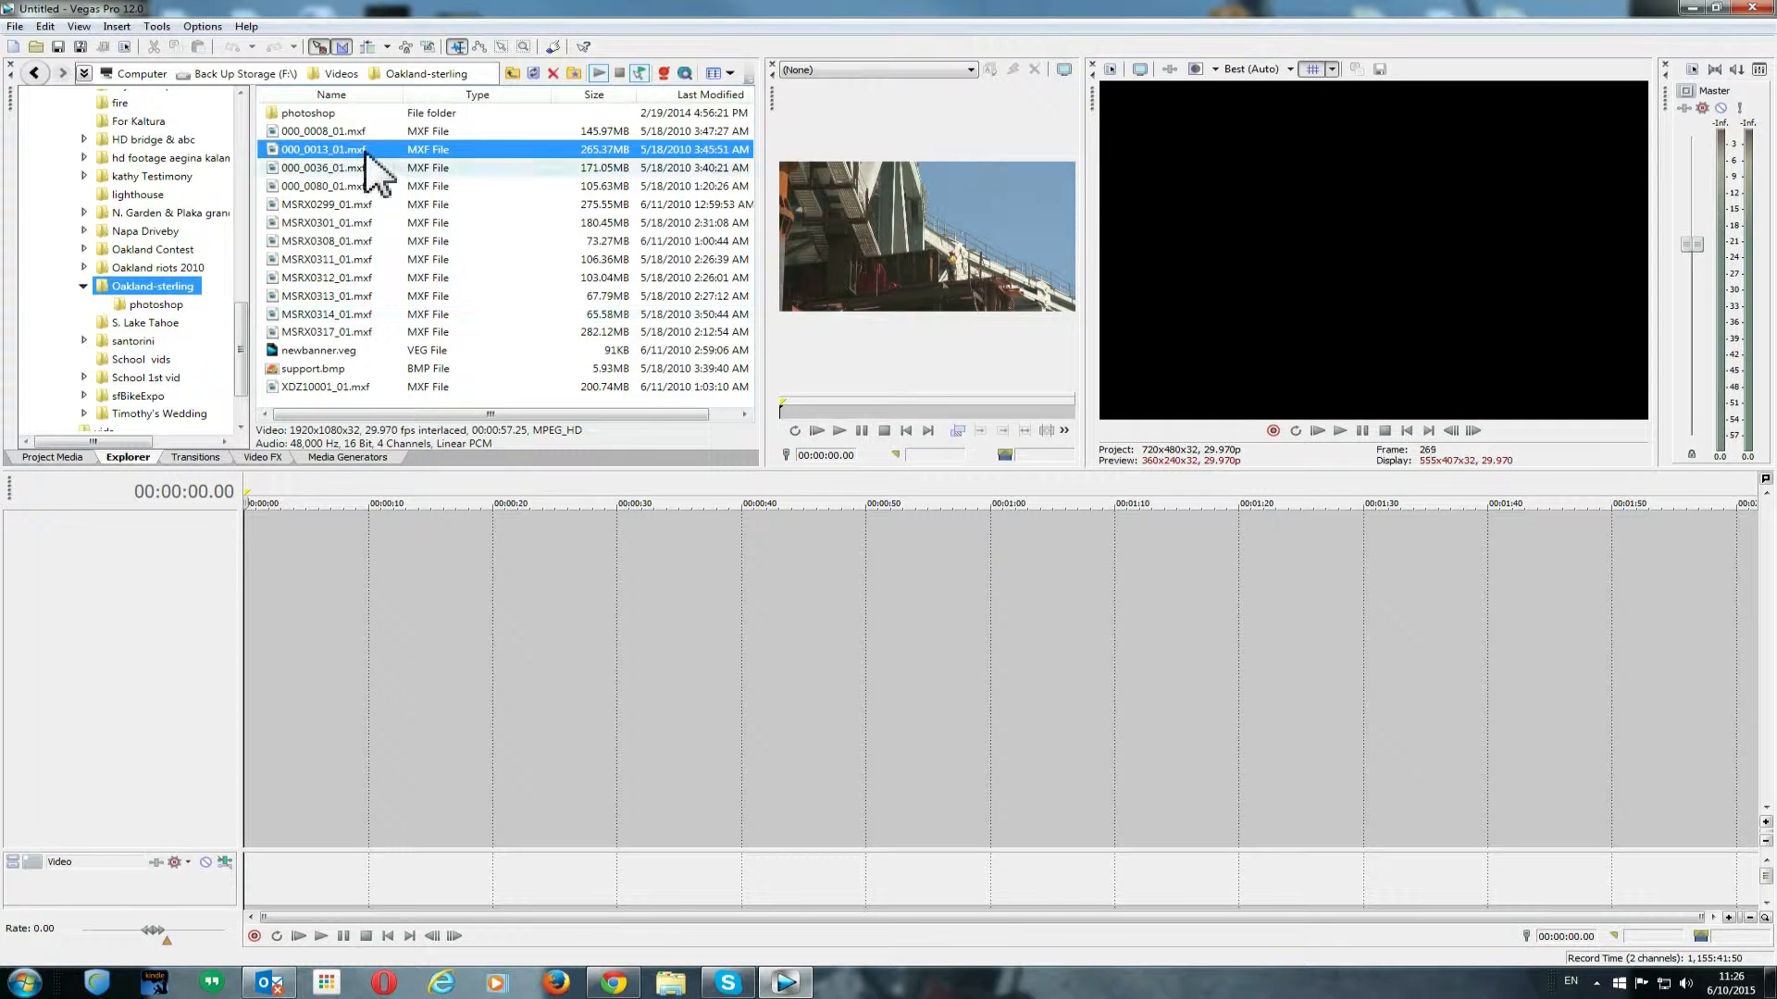
drag(354, 150, 198, 552)
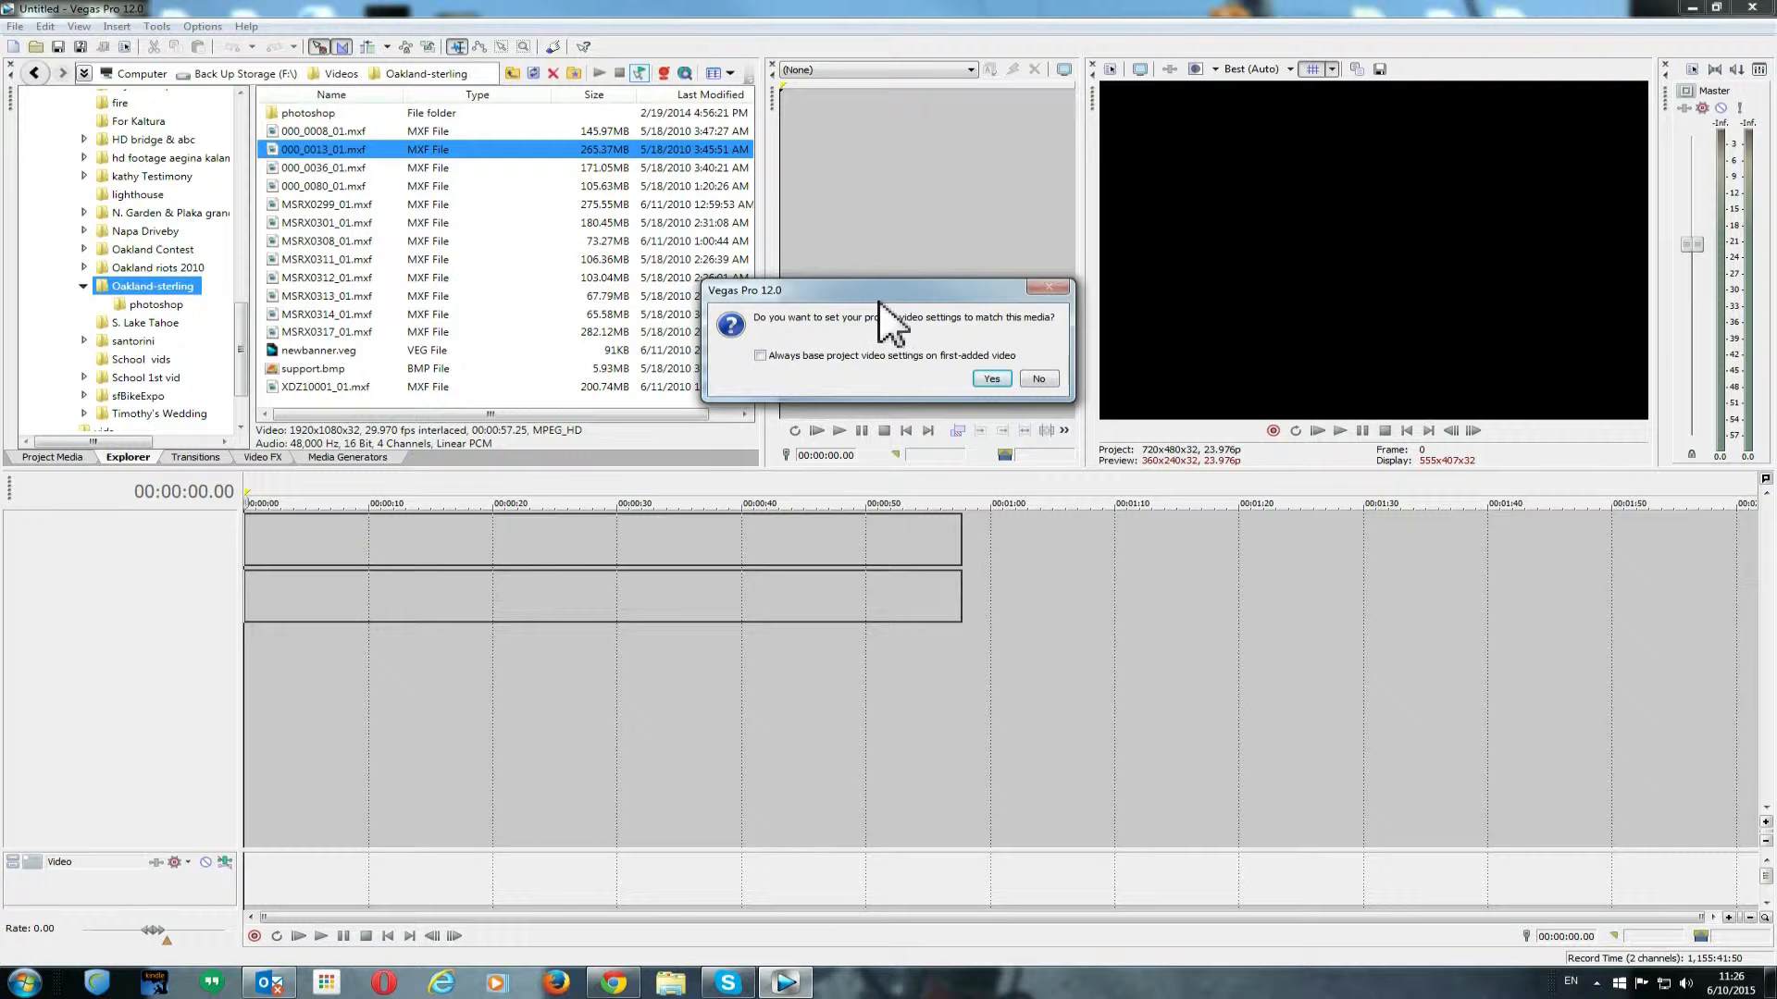
drag(876, 298, 906, 336)
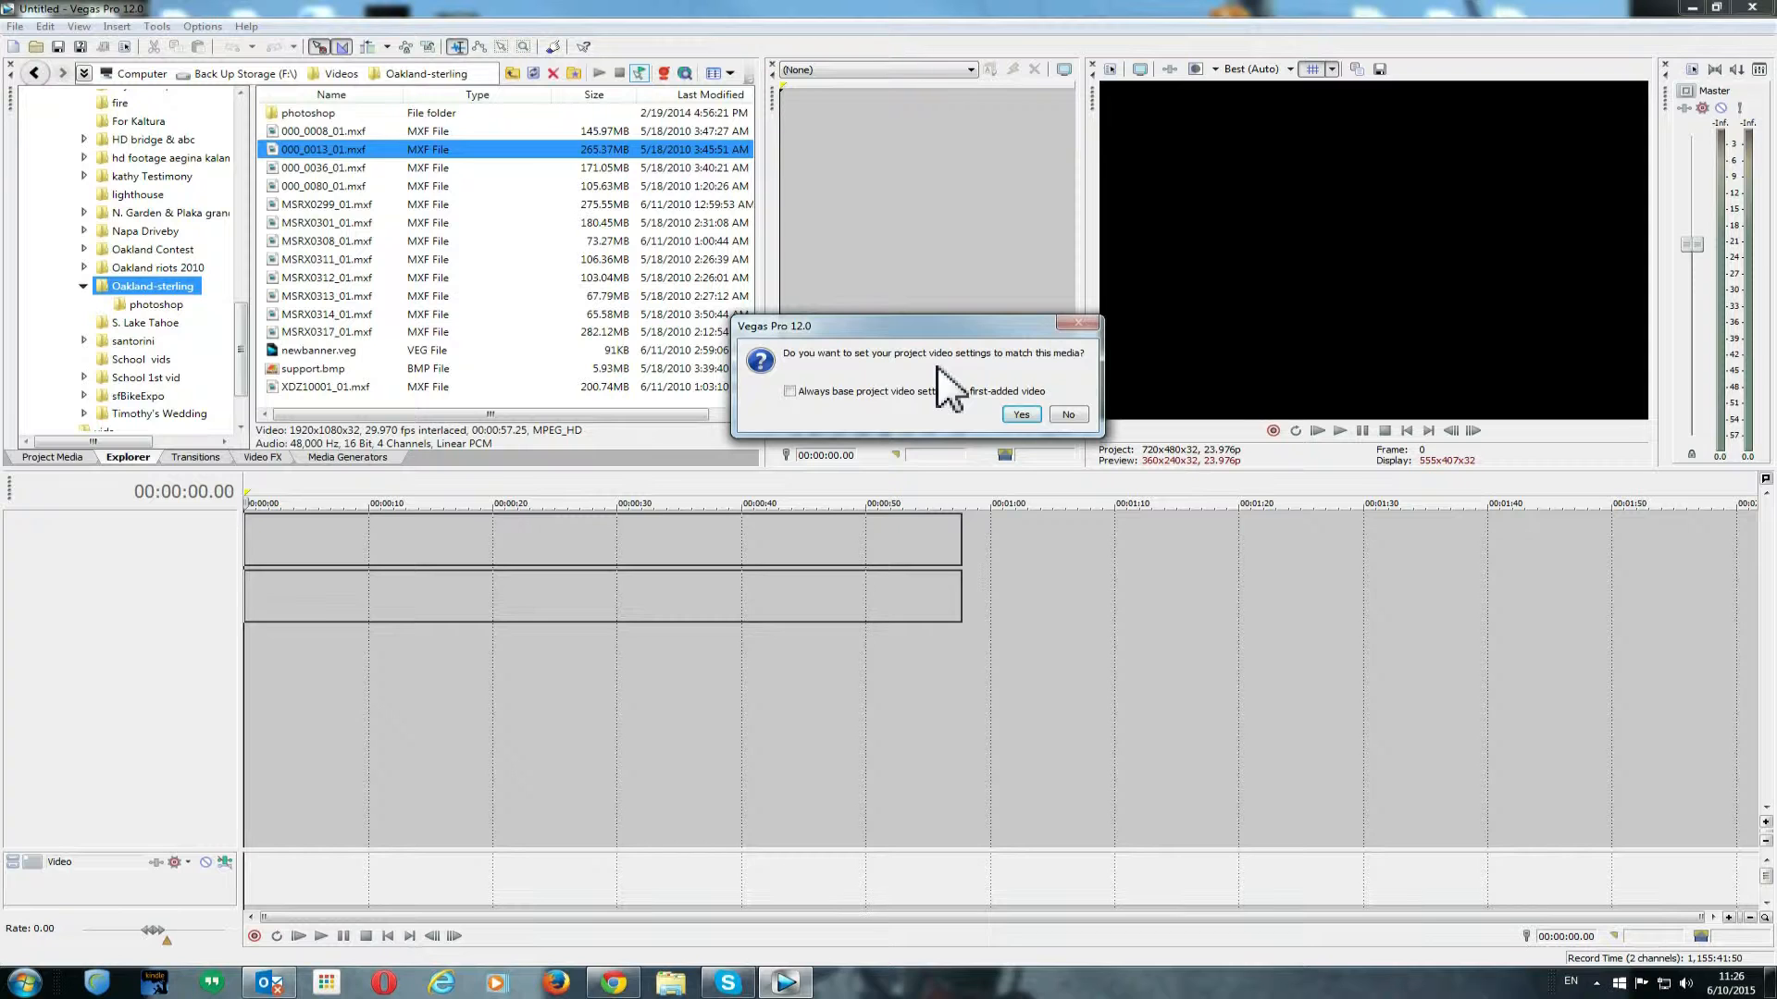
click(1021, 415)
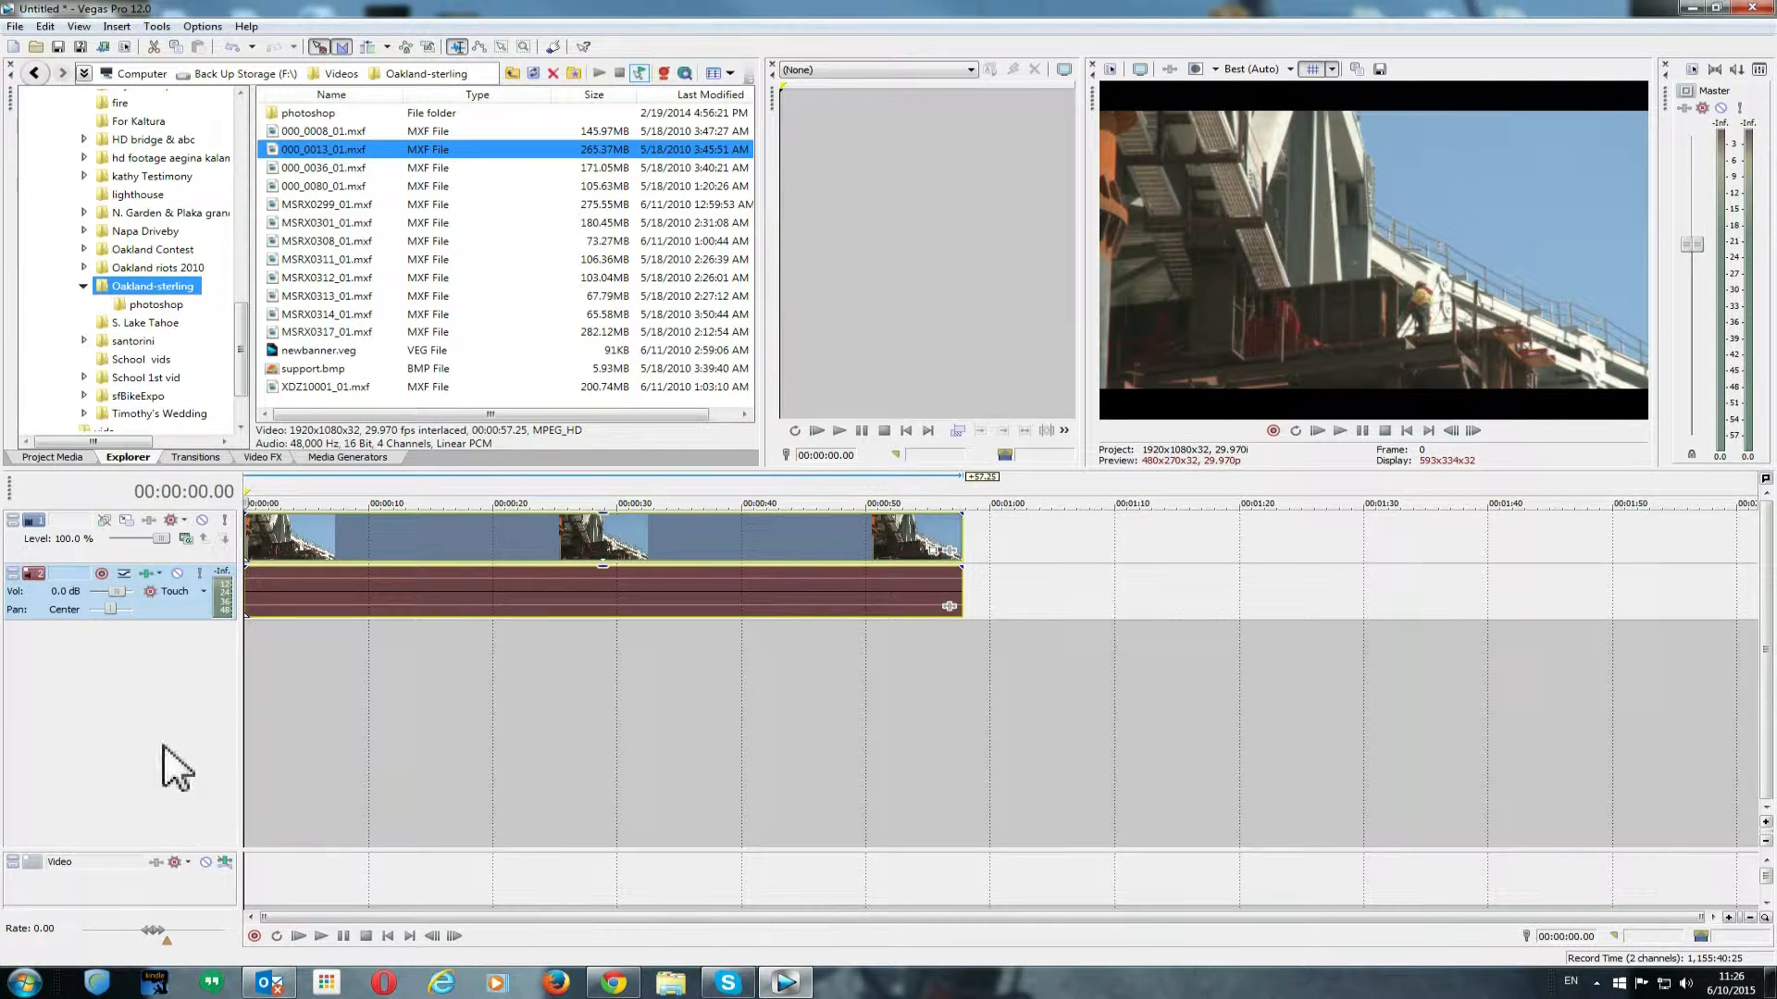
- Split the clip at about 00:00:05 and delete the portion after the split
click(52, 559)
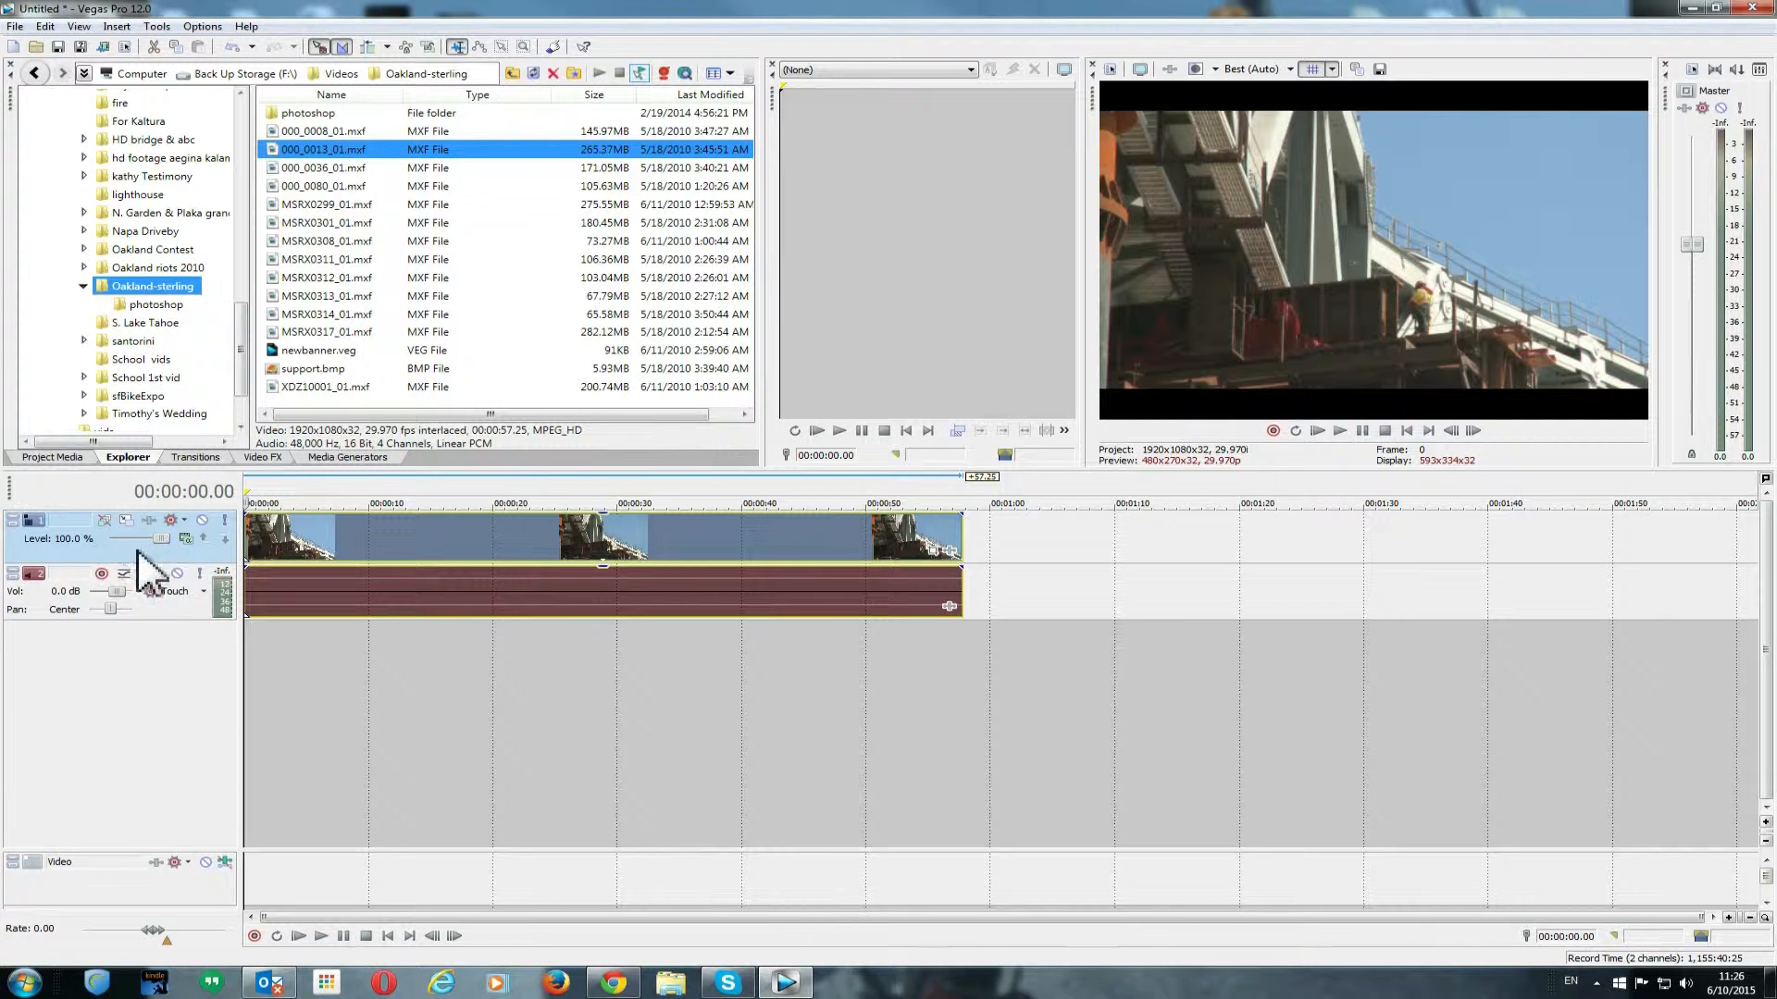
click(51, 610)
click(558, 731)
drag(558, 700, 789, 740)
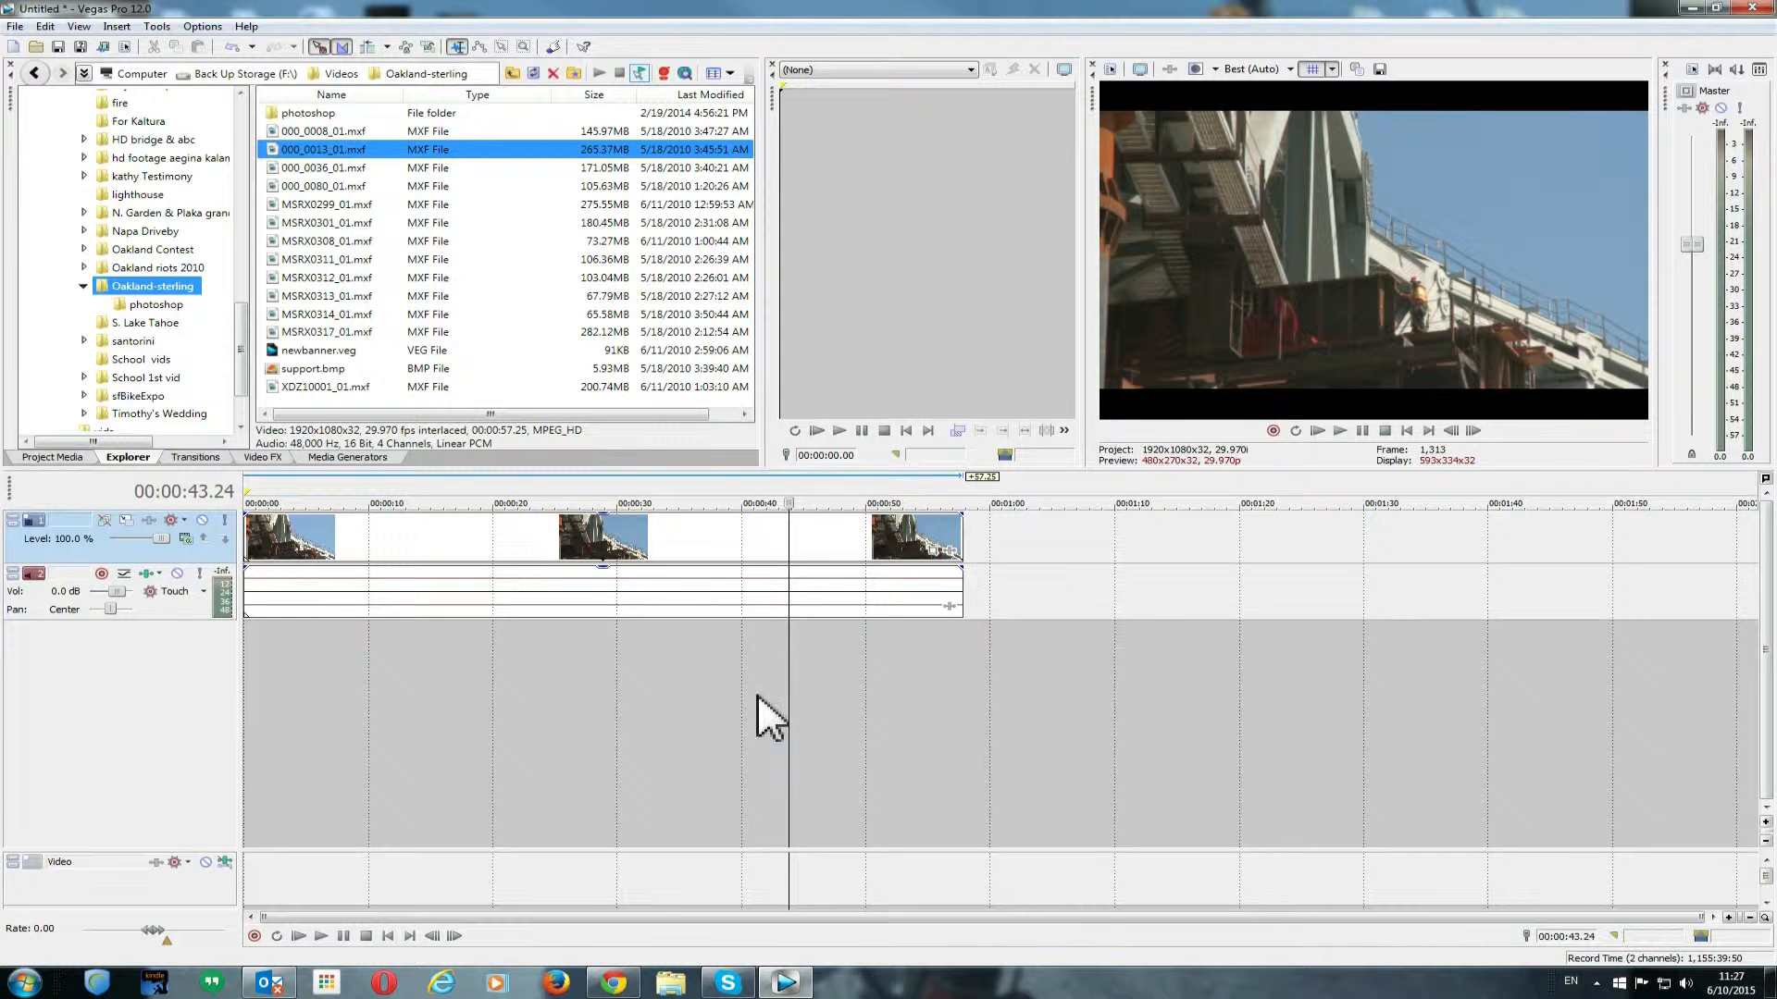
drag(789, 674, 308, 651)
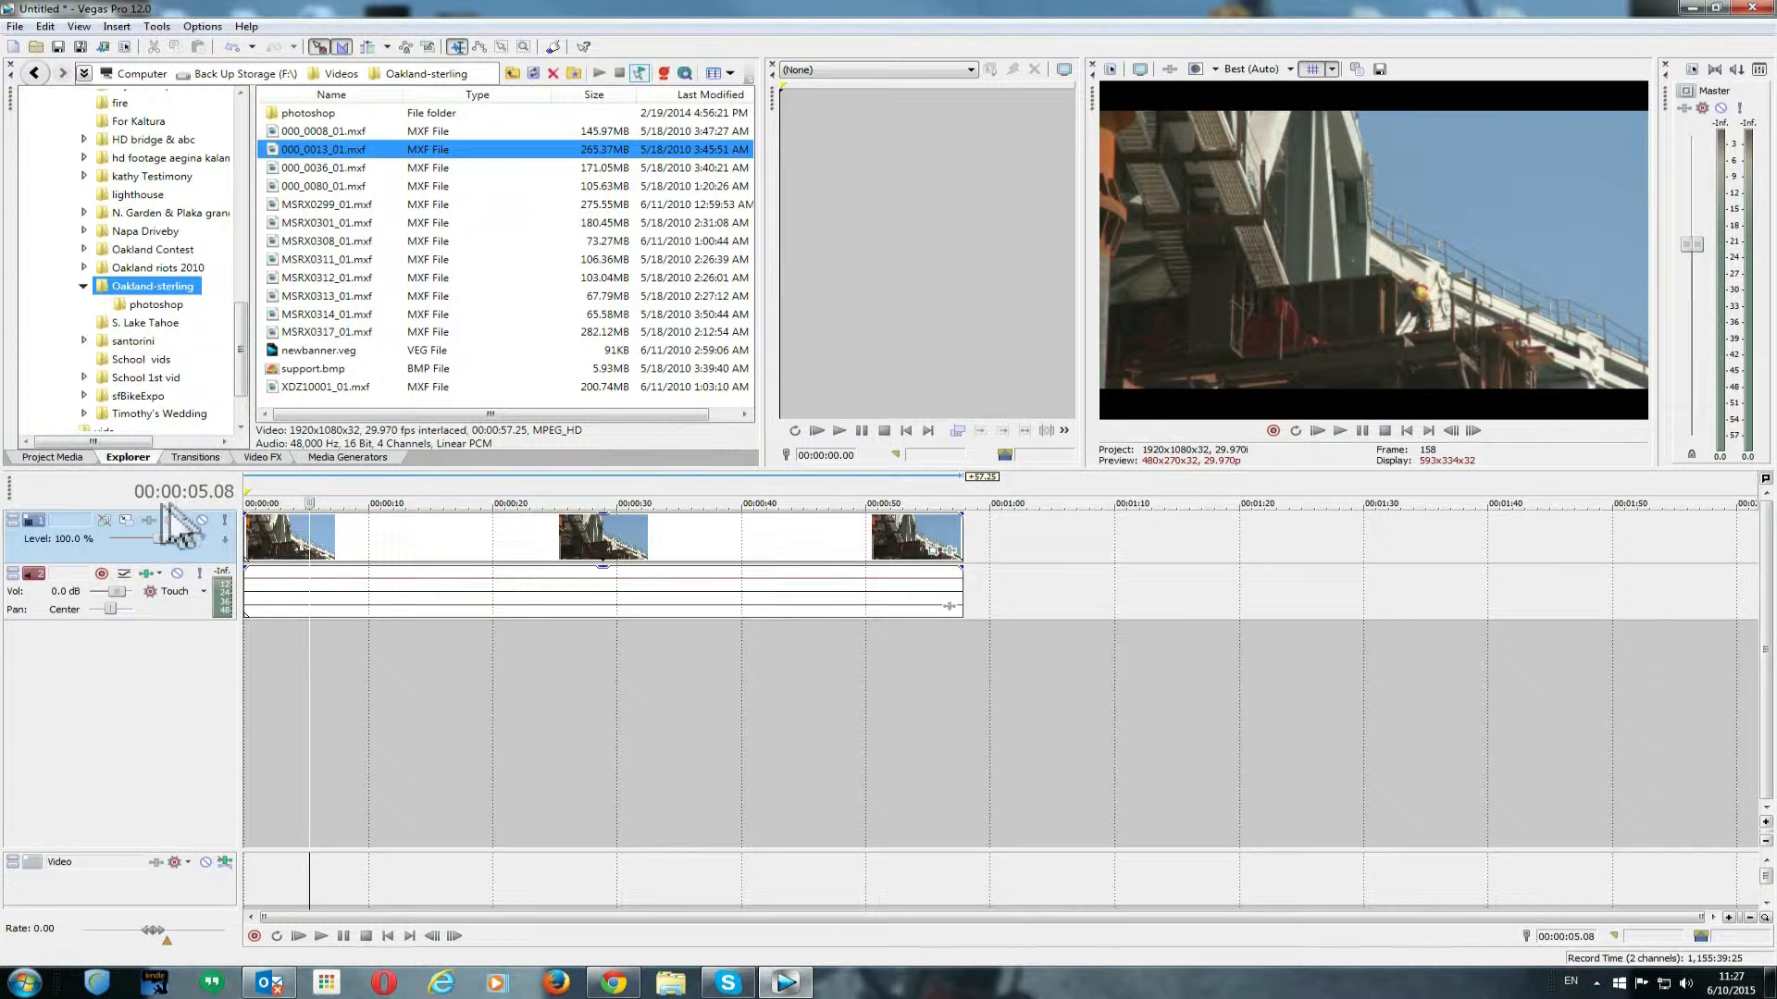
click(308, 539)
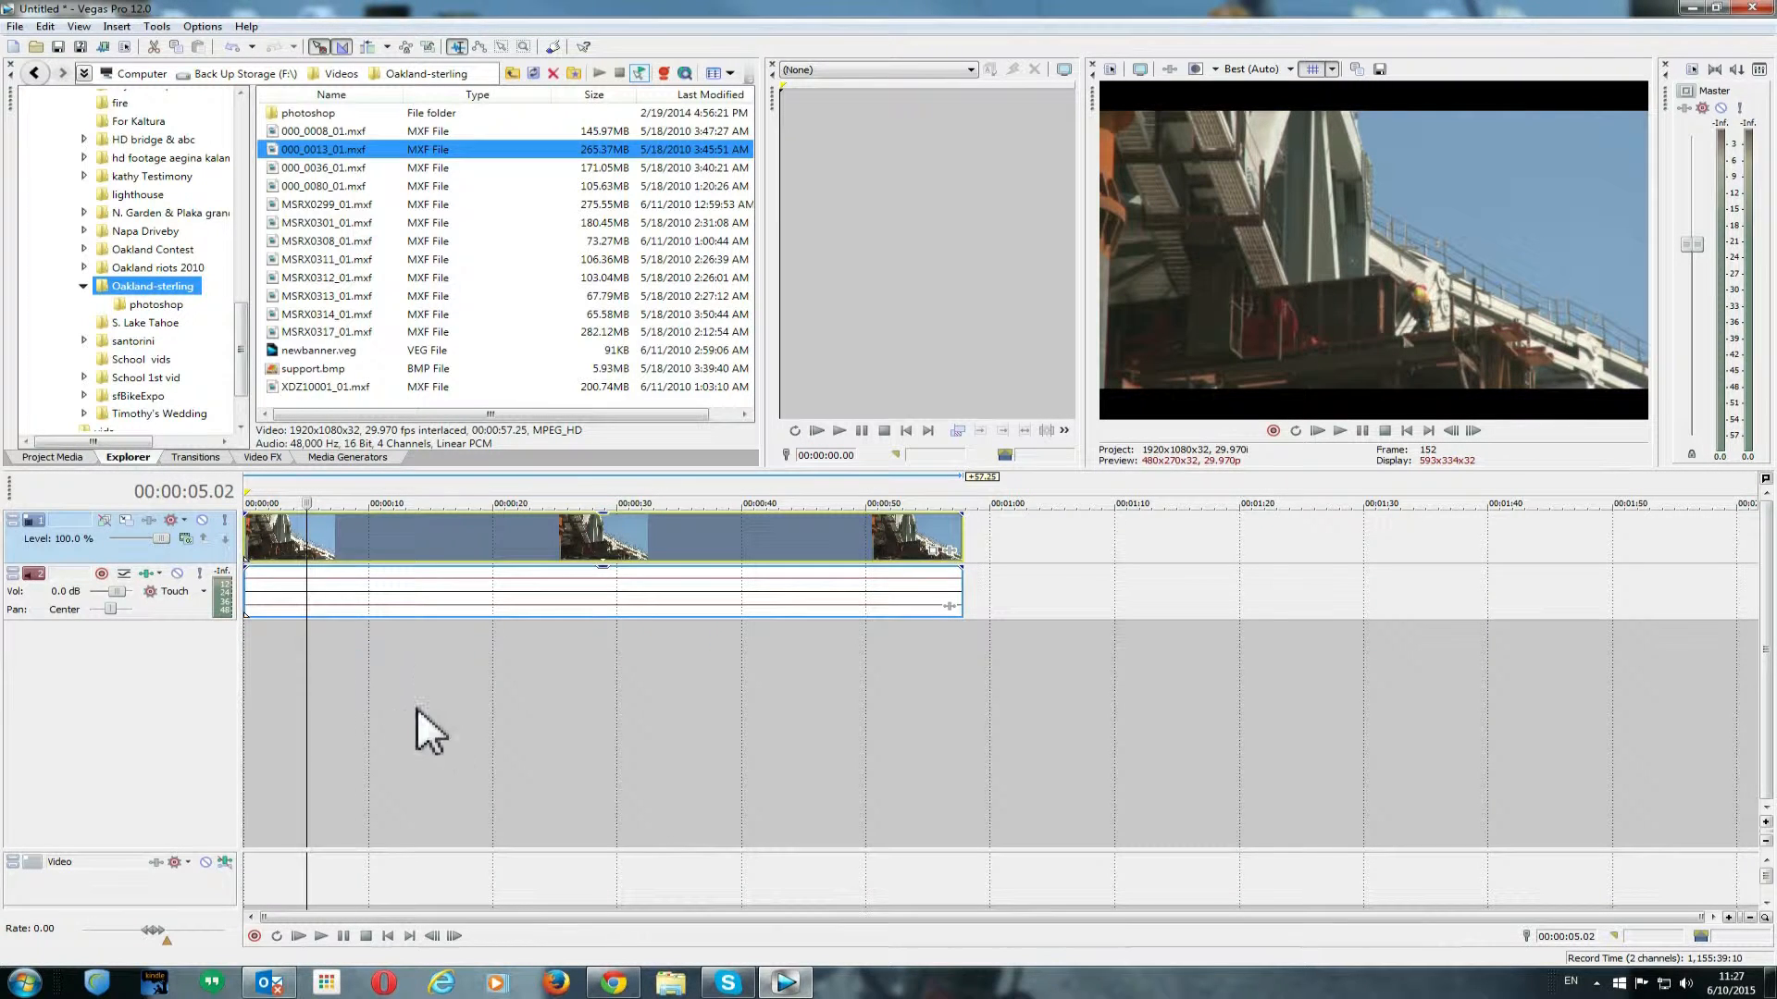
key(s)
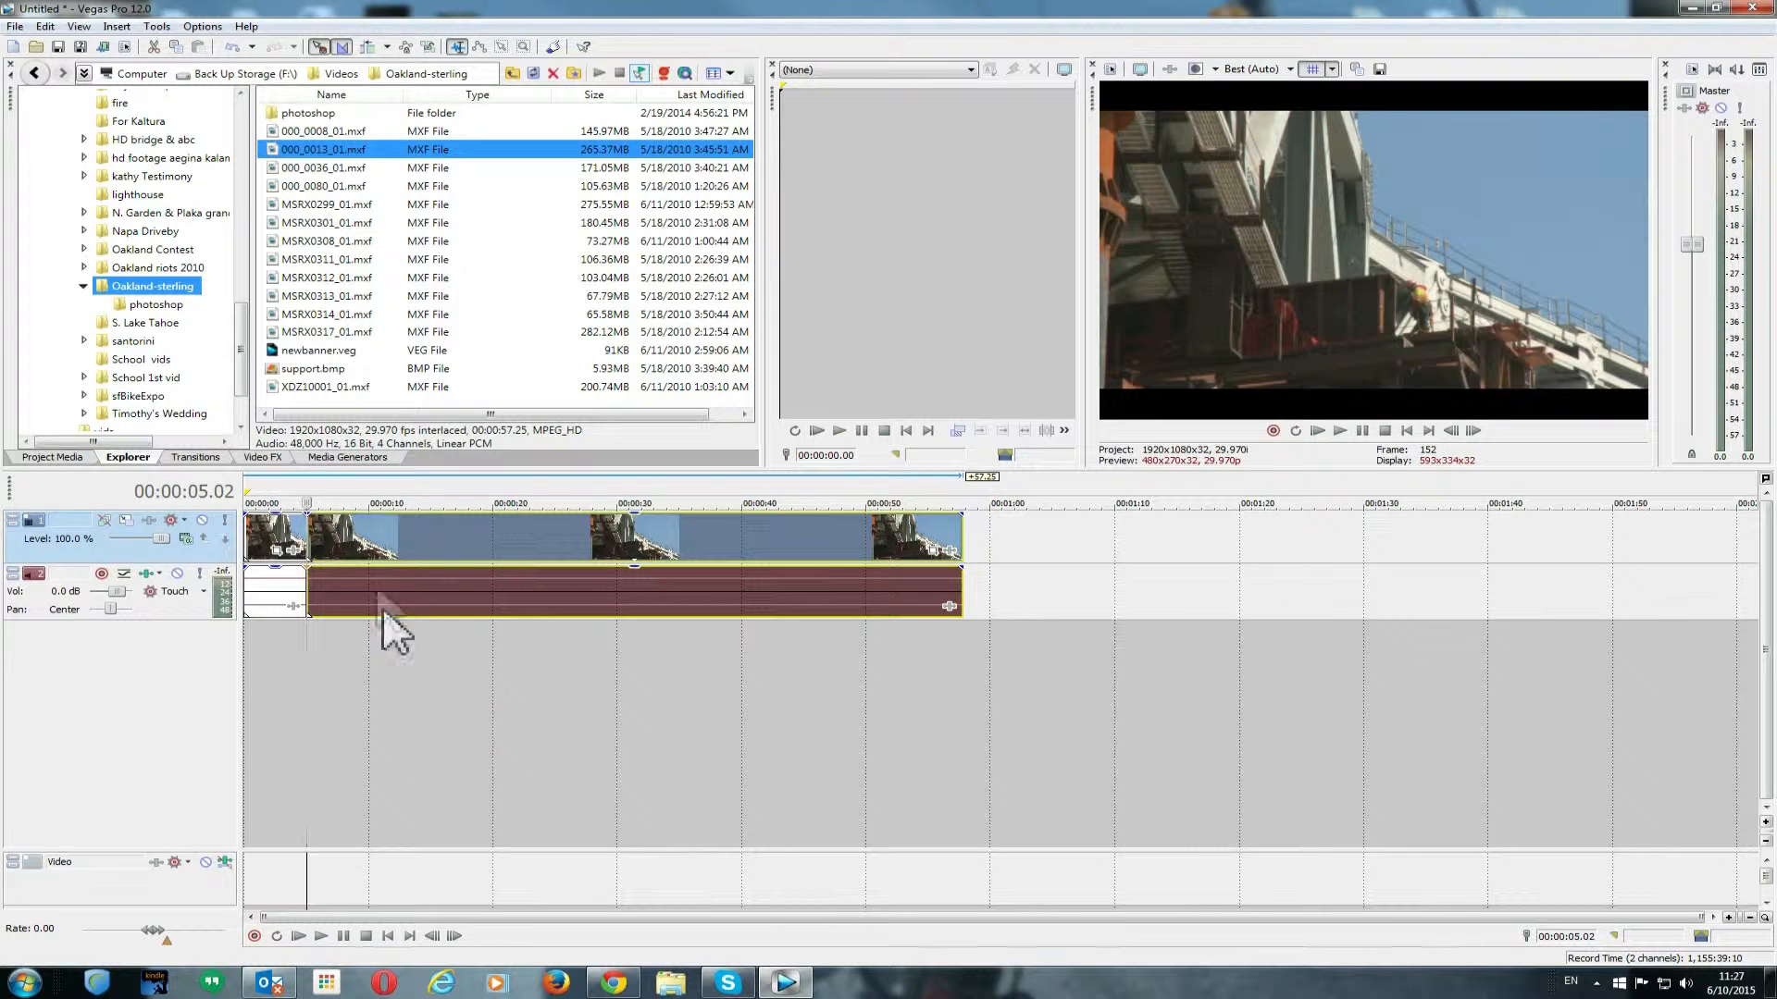
drag(385, 554, 488, 544)
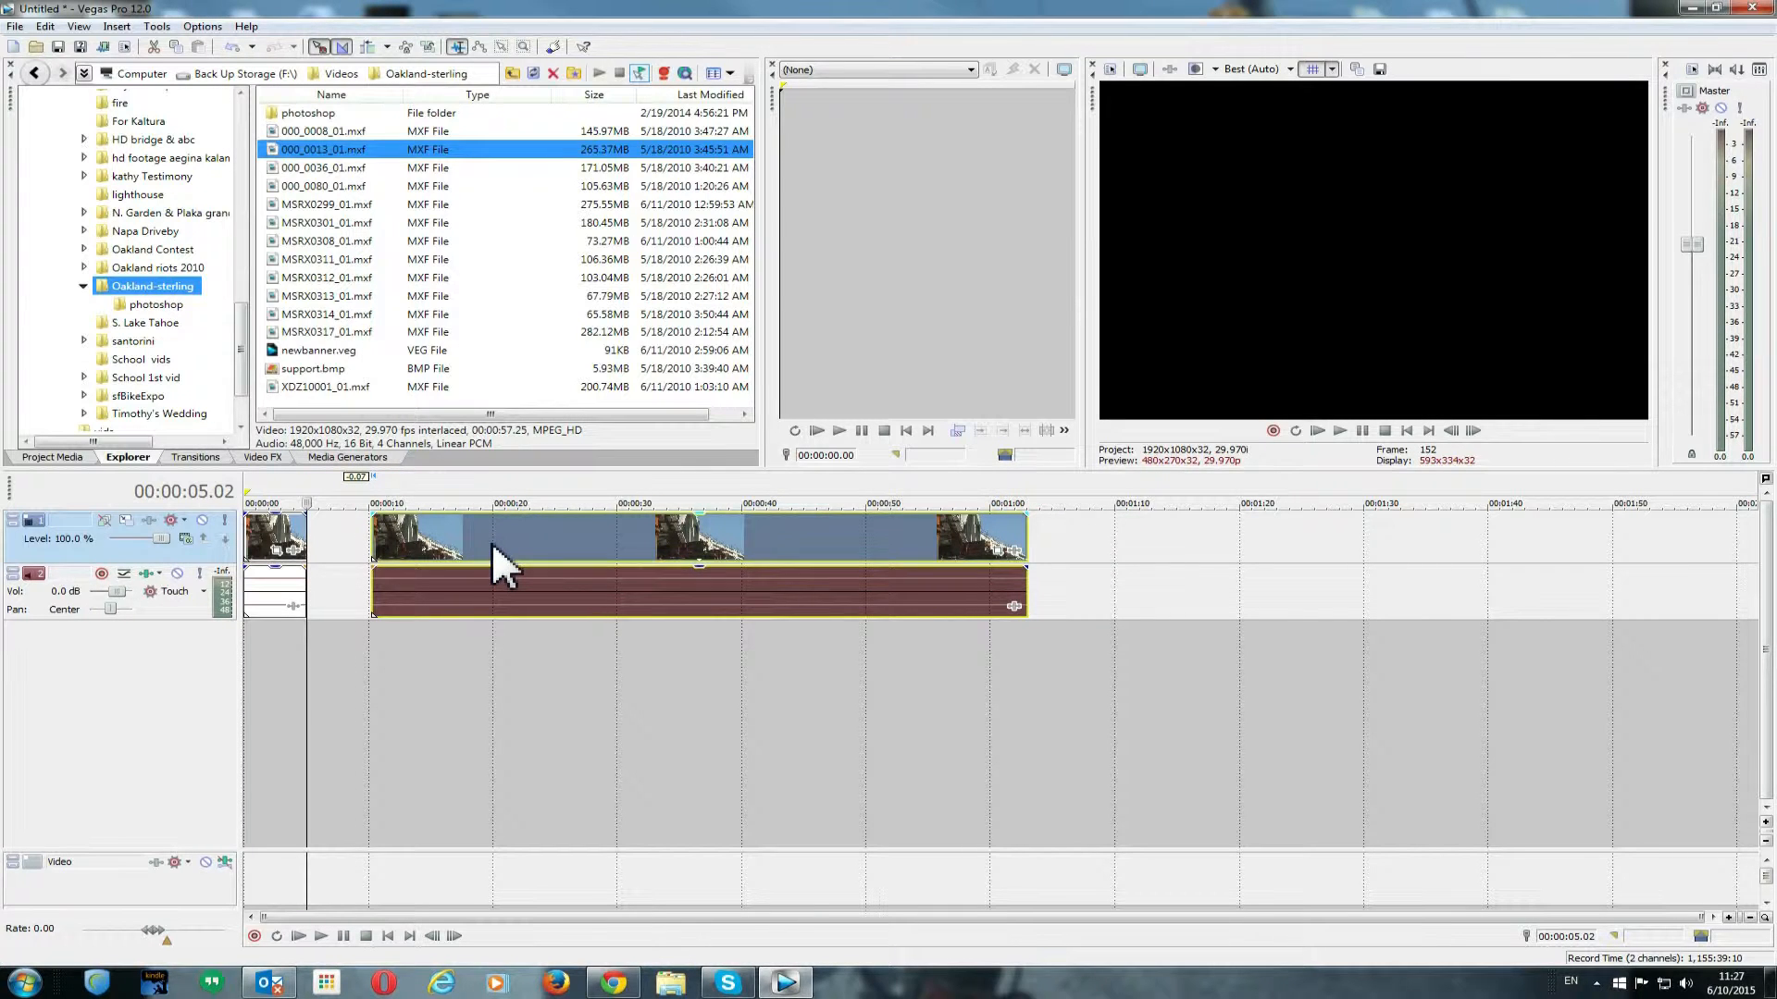
key(Delete)
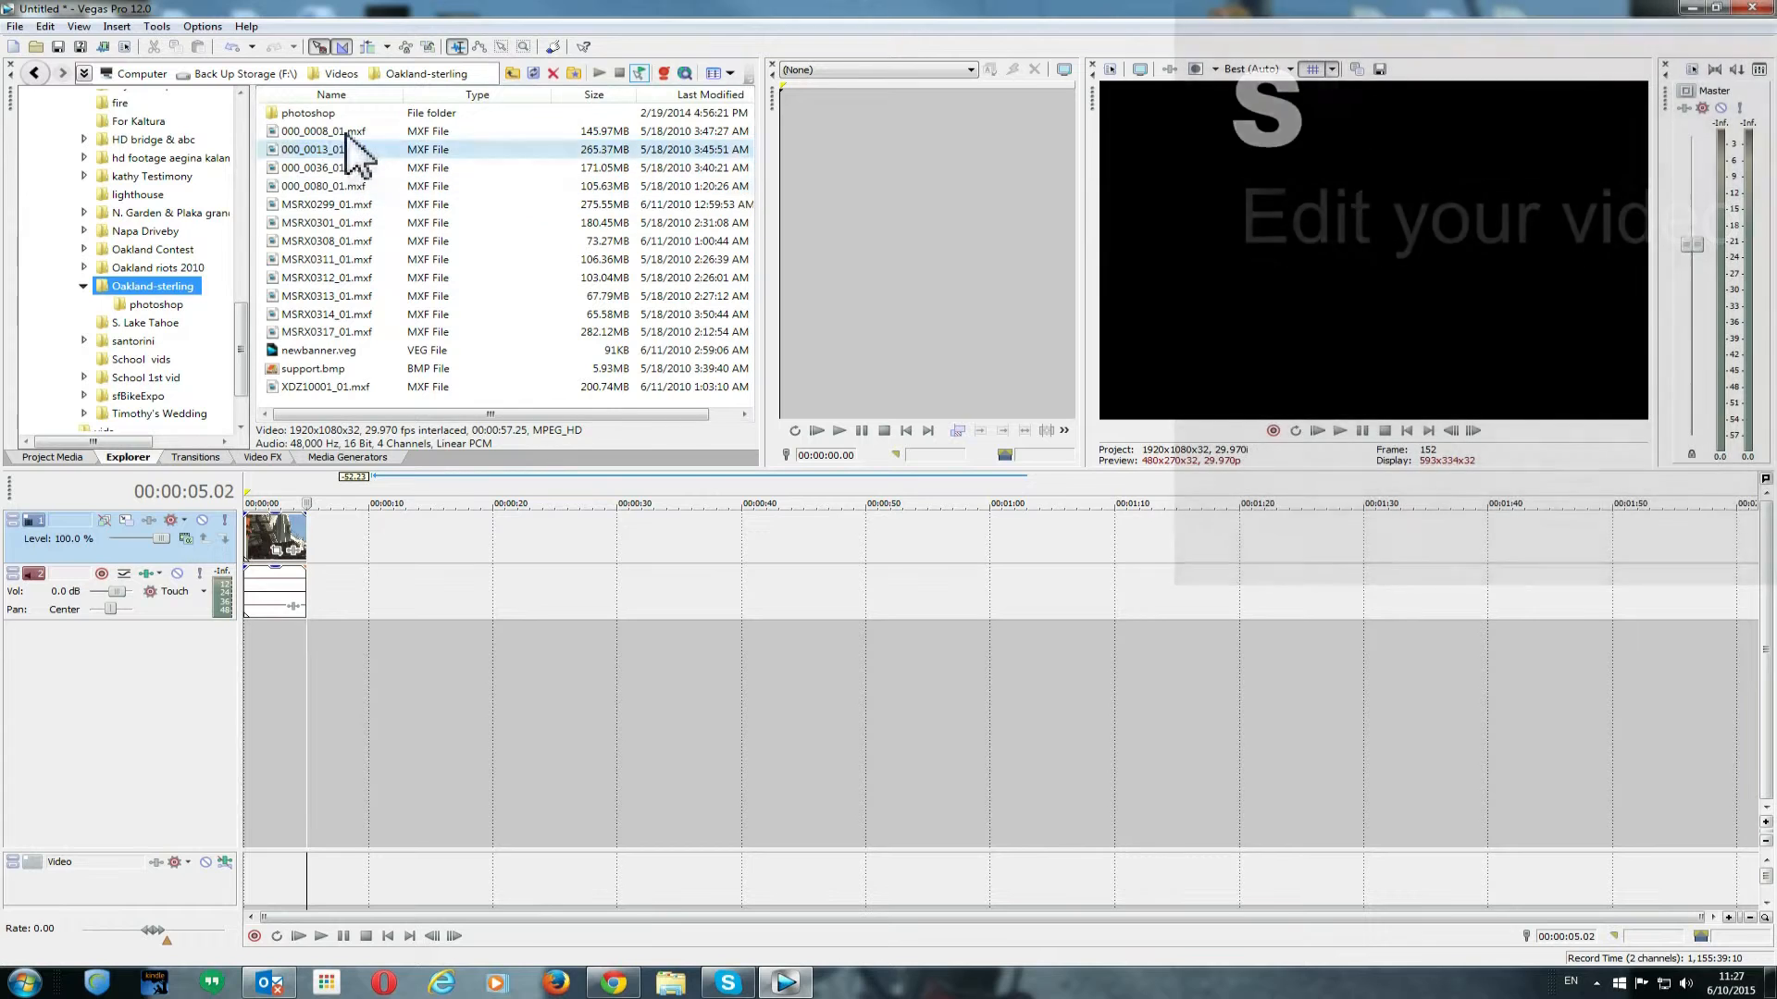
- Add 000_0008_01.mxf to the timeline directly after the trimmed first clip
click(321, 131)
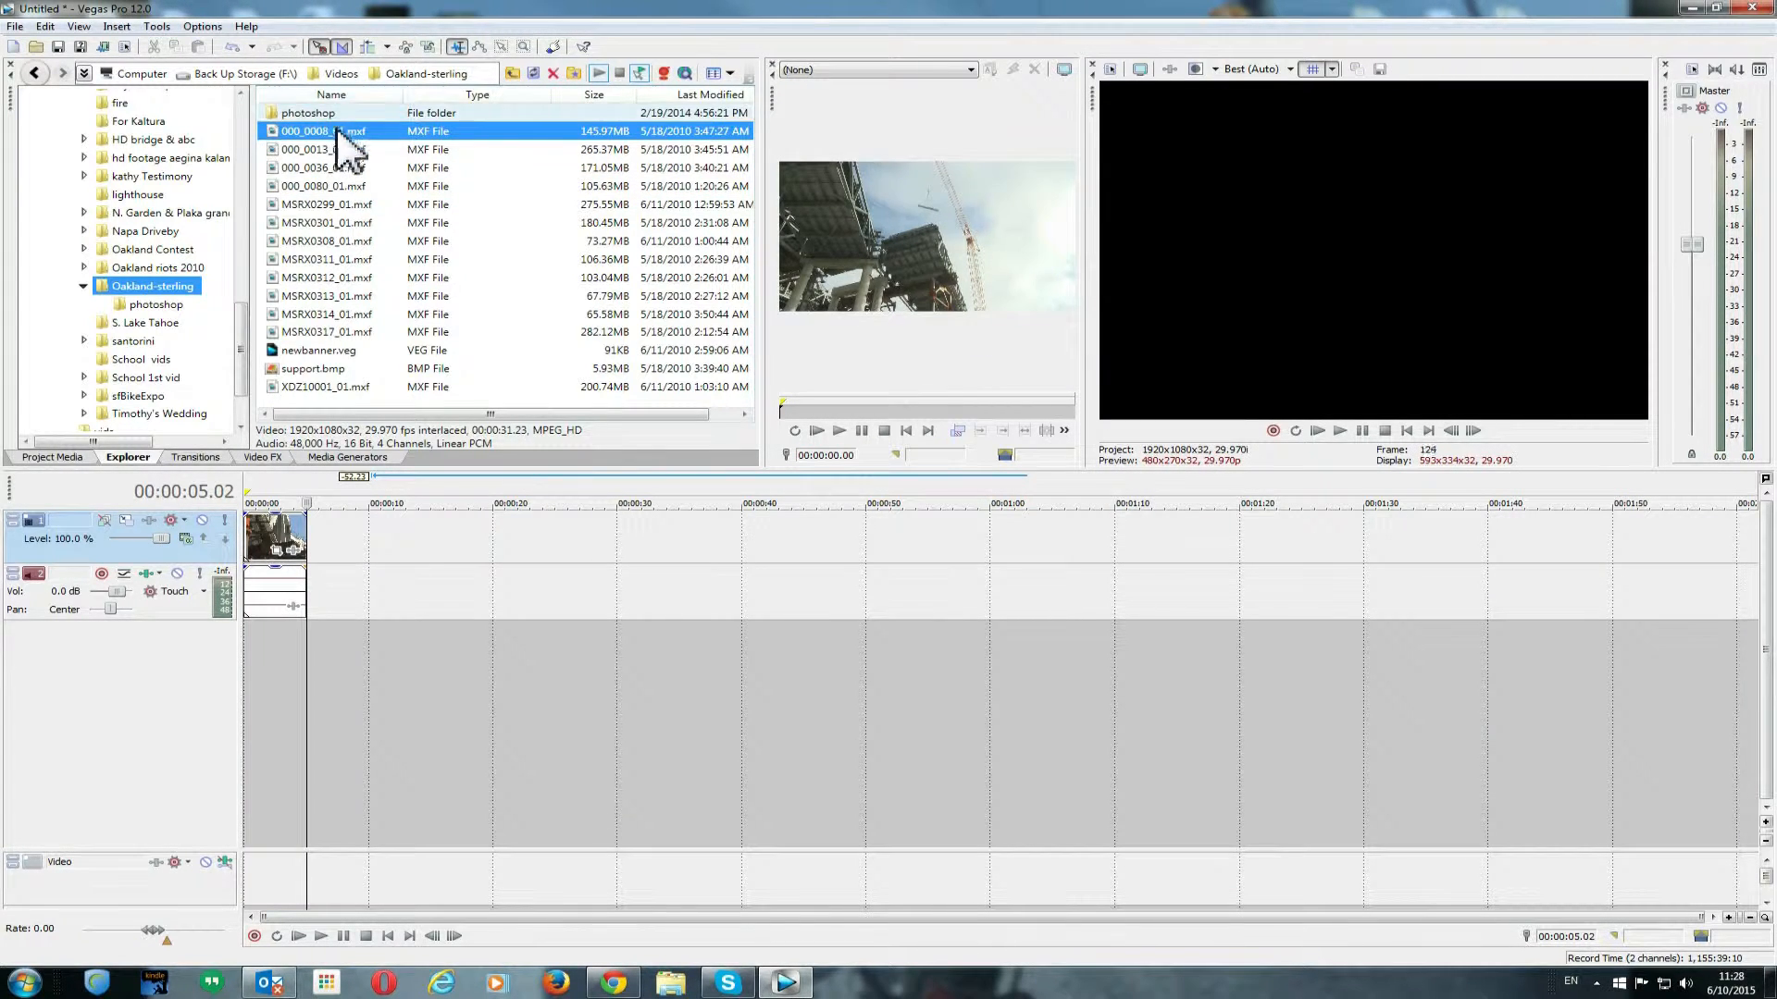
drag(350, 135, 371, 592)
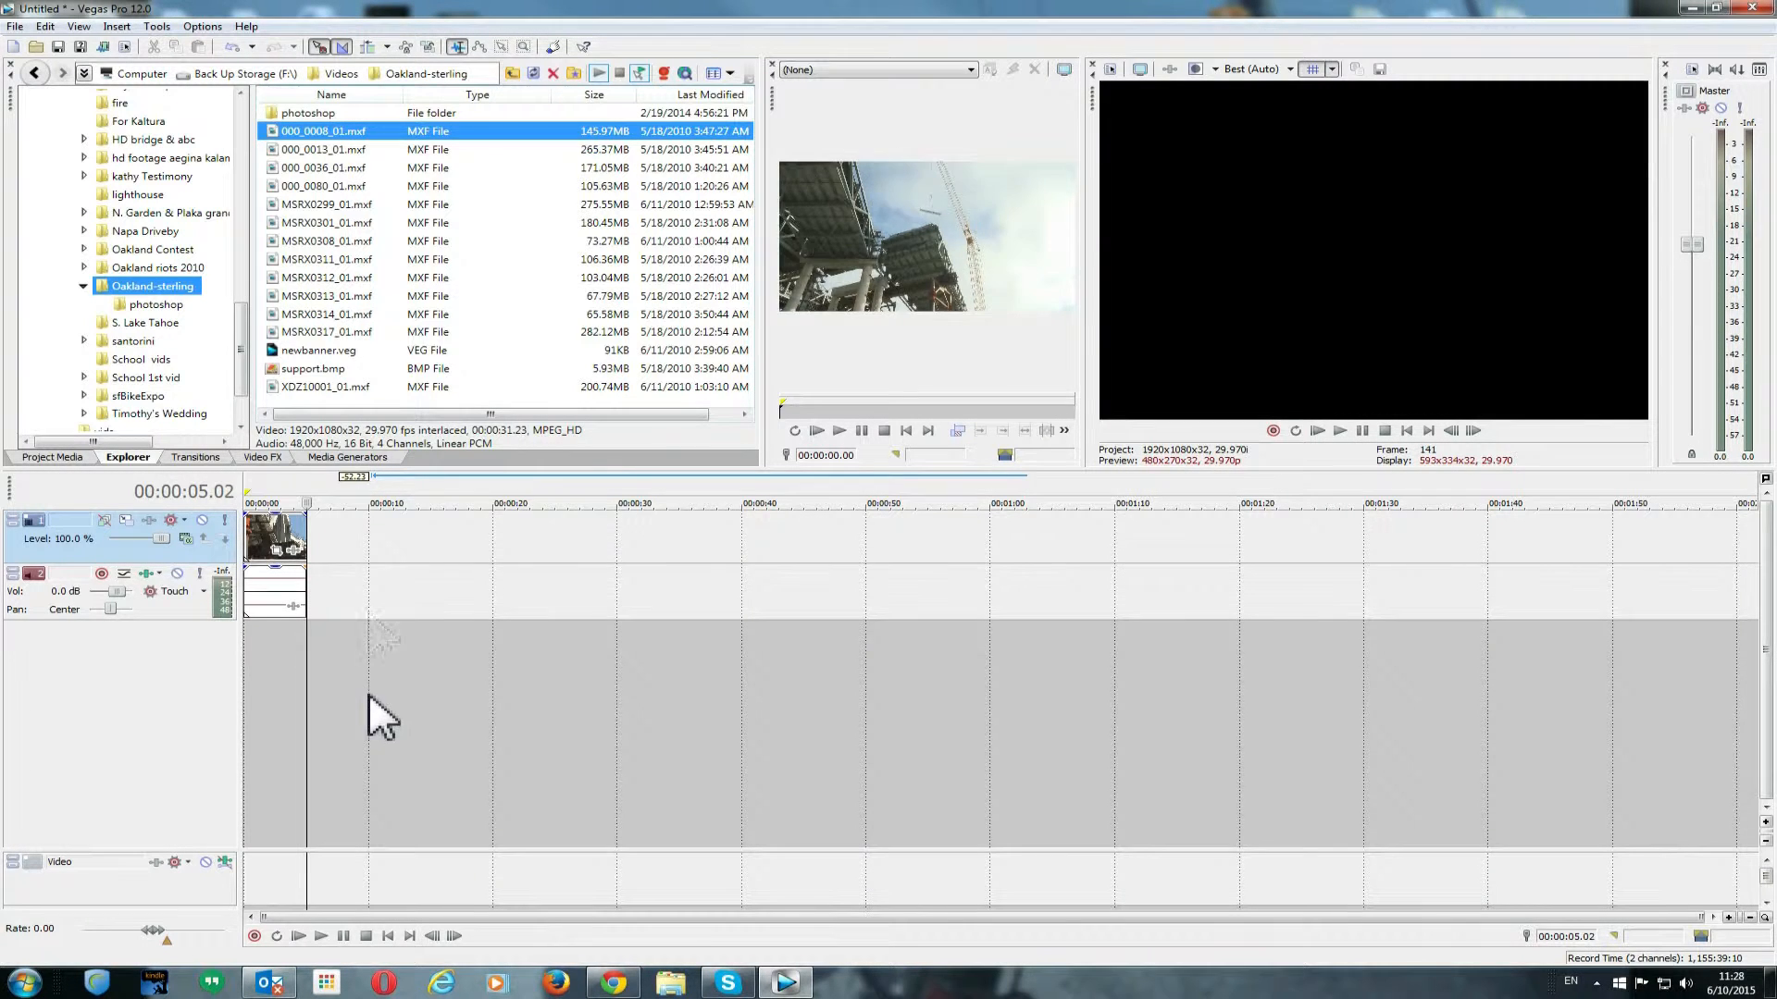
click(265, 689)
drag(416, 545, 368, 556)
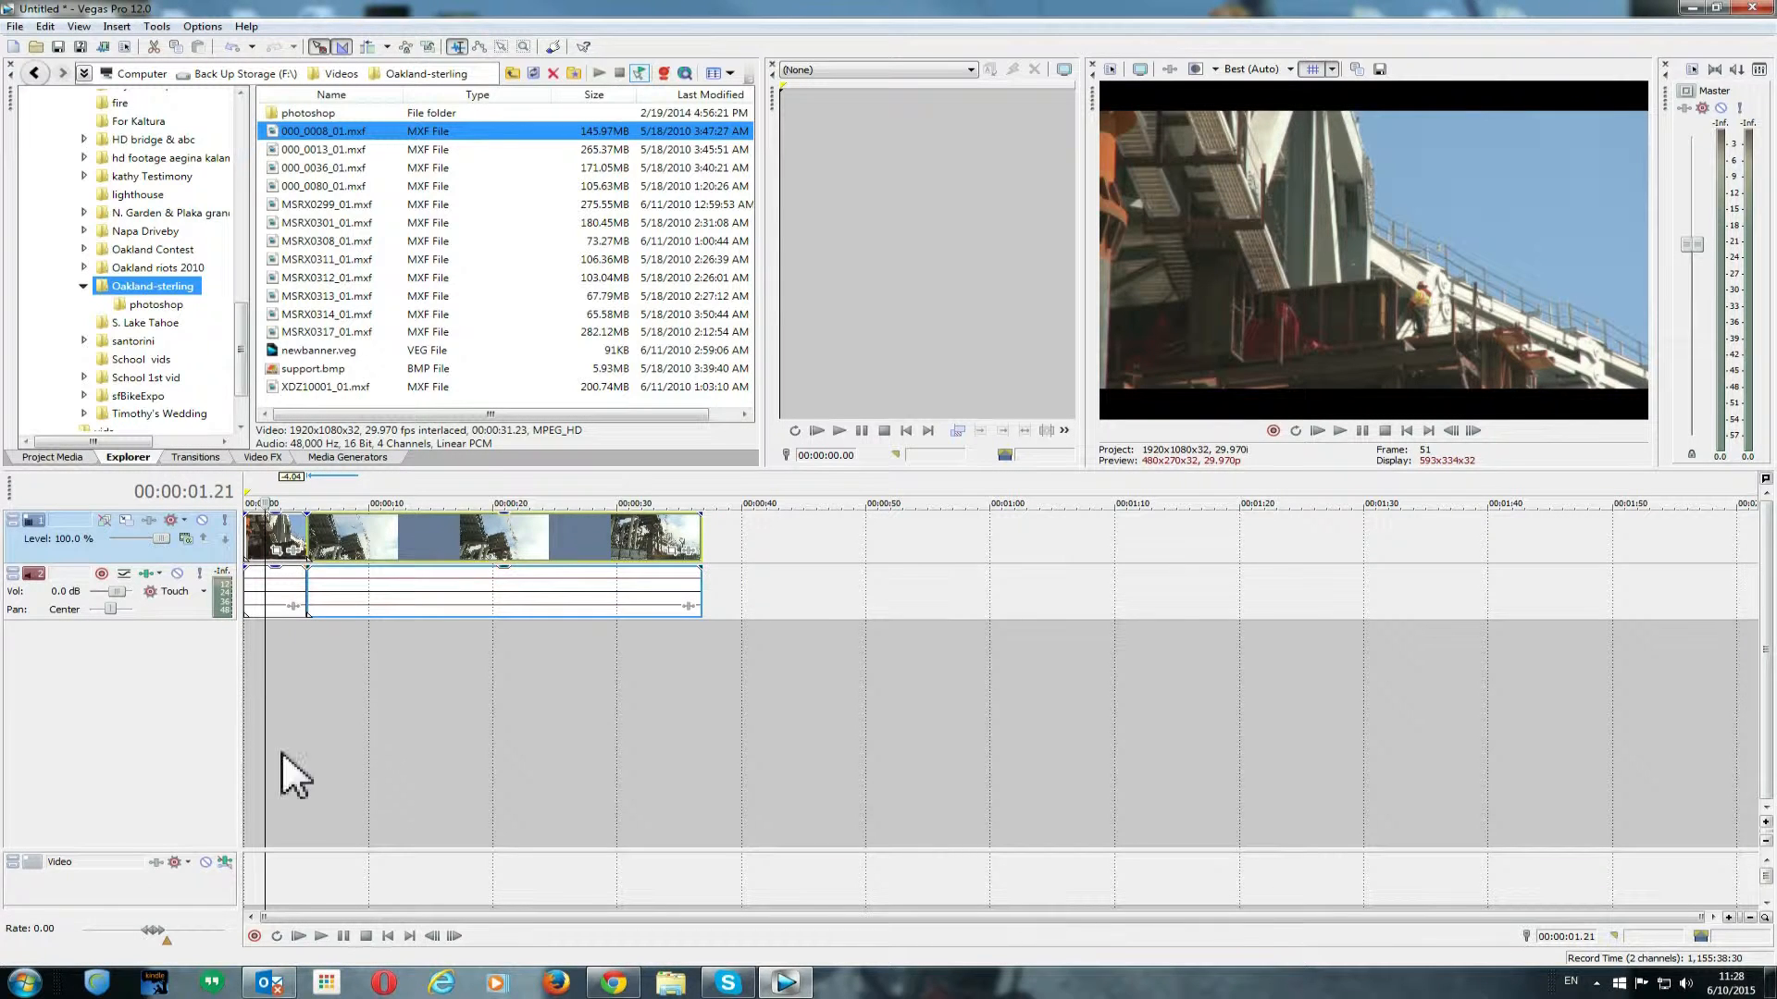
- Play the timeline back from the start
click(389, 936)
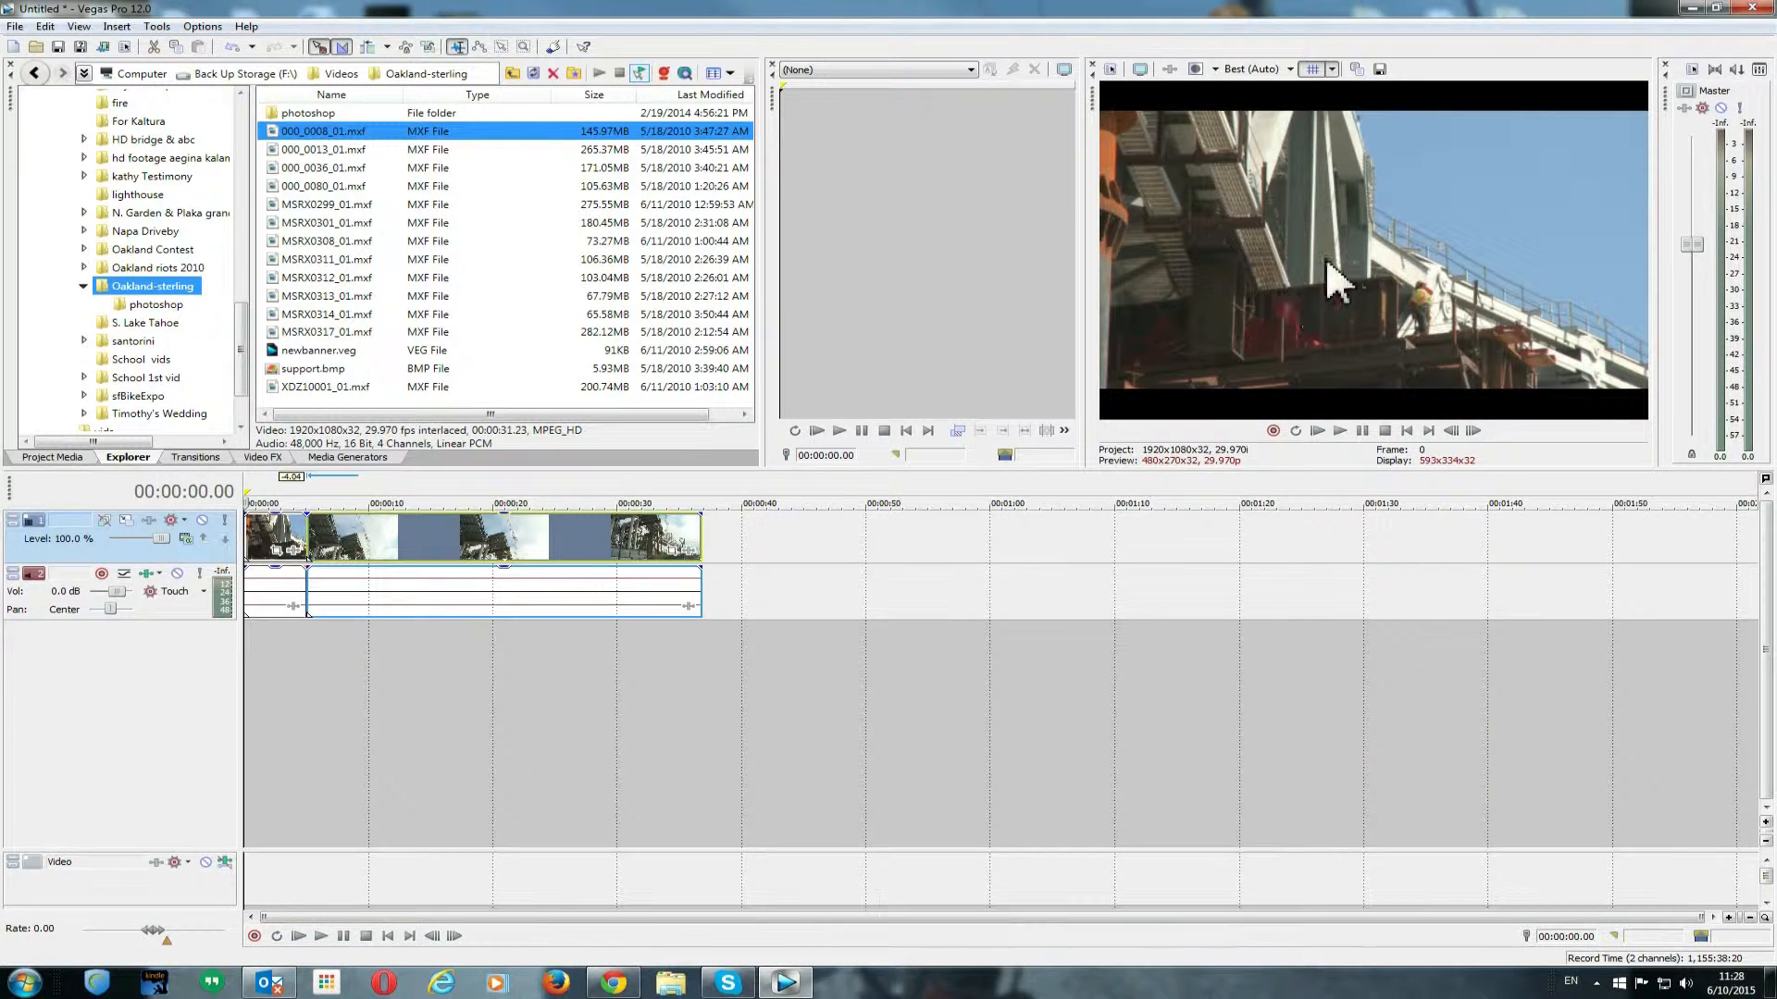
key(space)
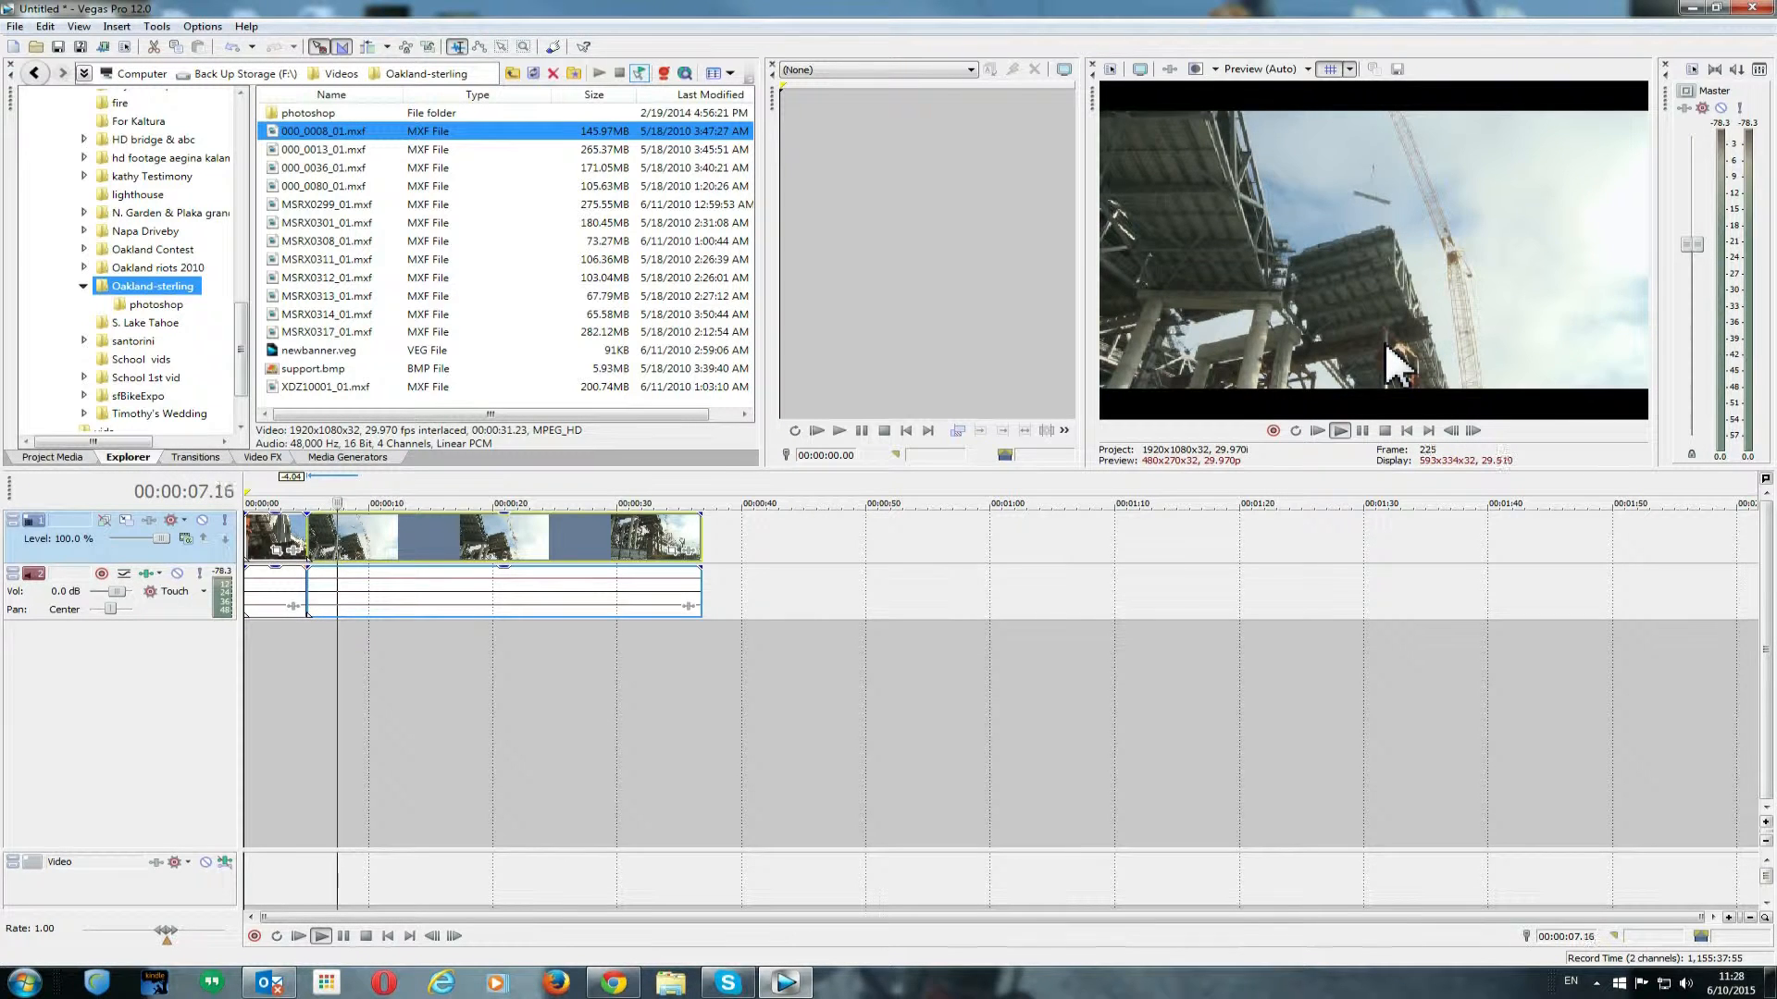
key(Return)
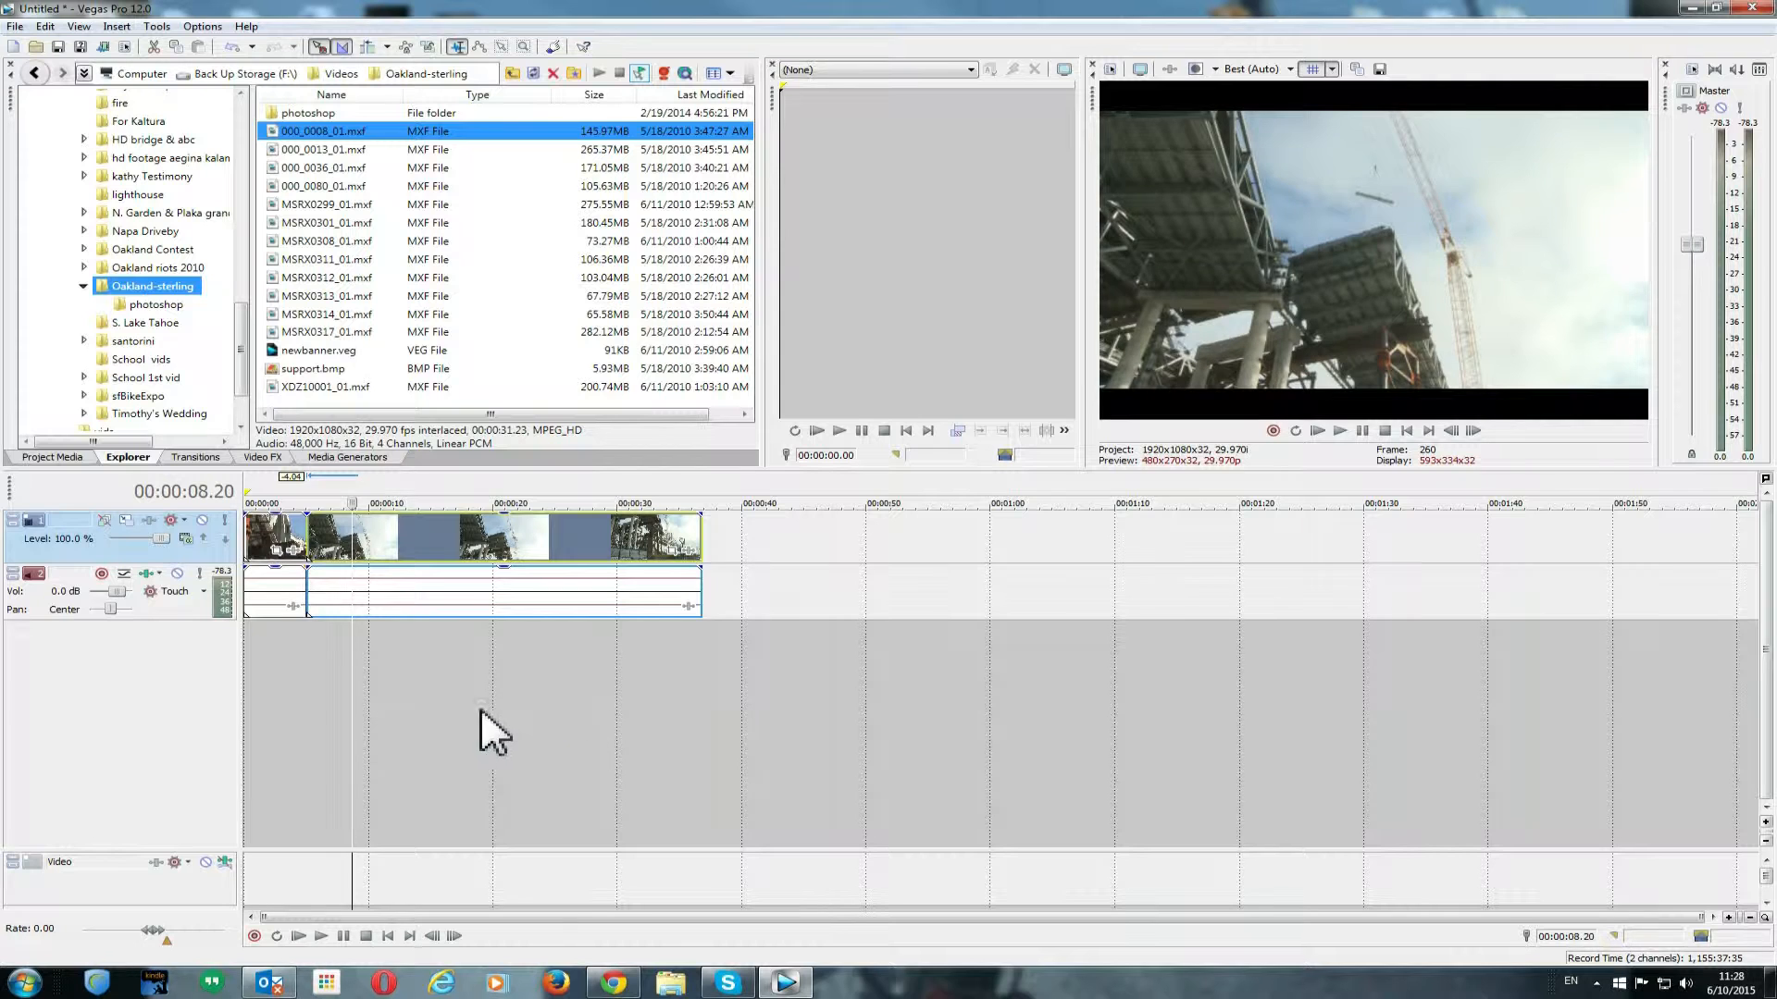
- Trim the end of the second clip back to about 00:00:10
mouse_move(351, 655)
mouse_down()
mouse_move(703, 655)
mouse_move(341, 654)
mouse_move(369, 657)
mouse_up()
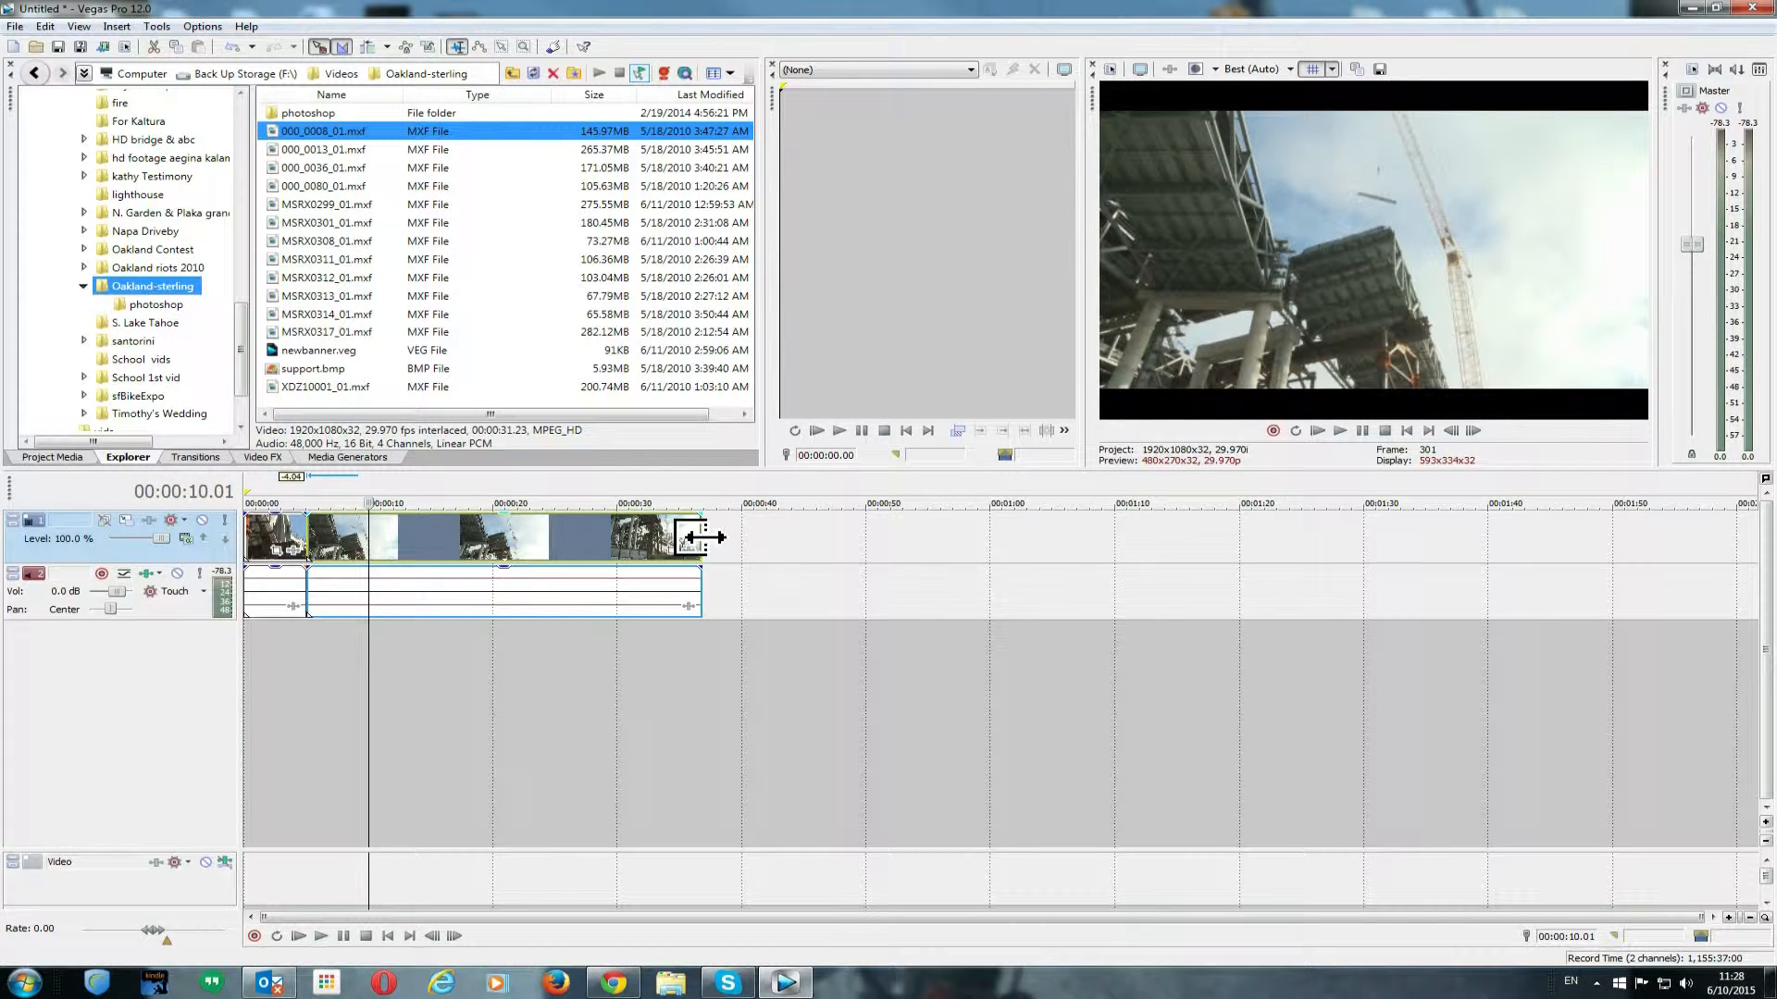
drag(705, 537, 377, 548)
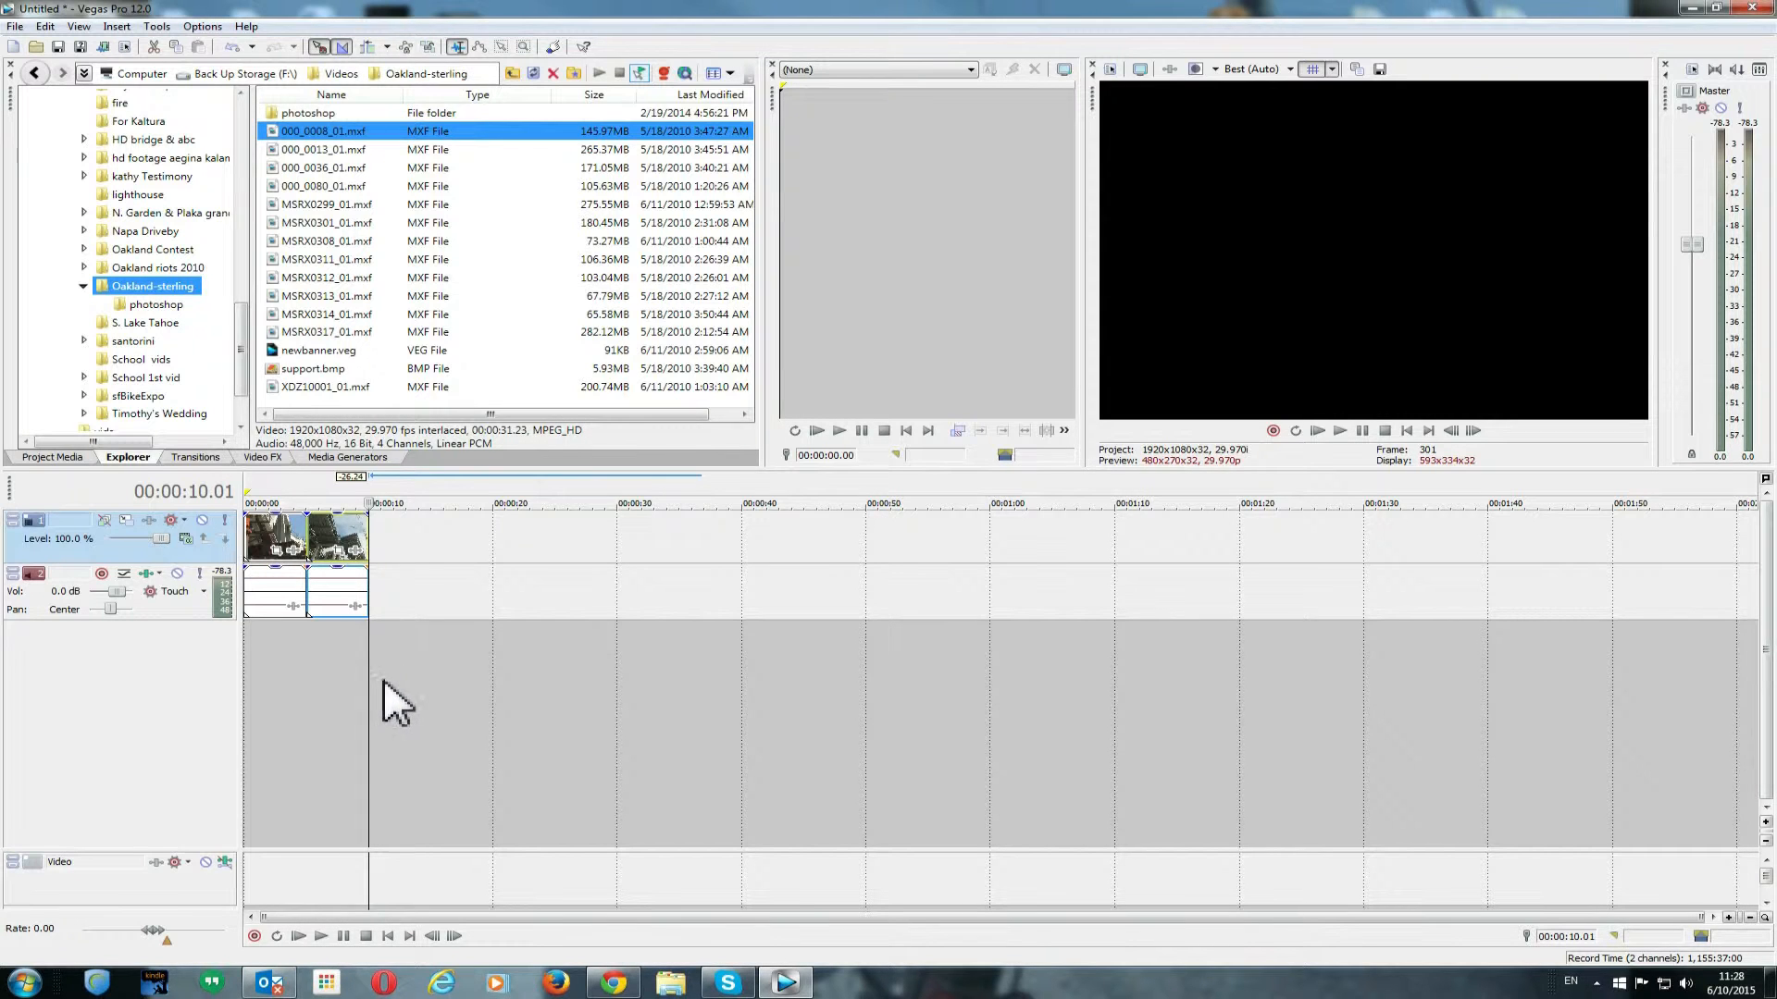
mouse_move(368, 679)
mouse_down()
mouse_move(322, 679)
mouse_move(373, 678)
mouse_up()
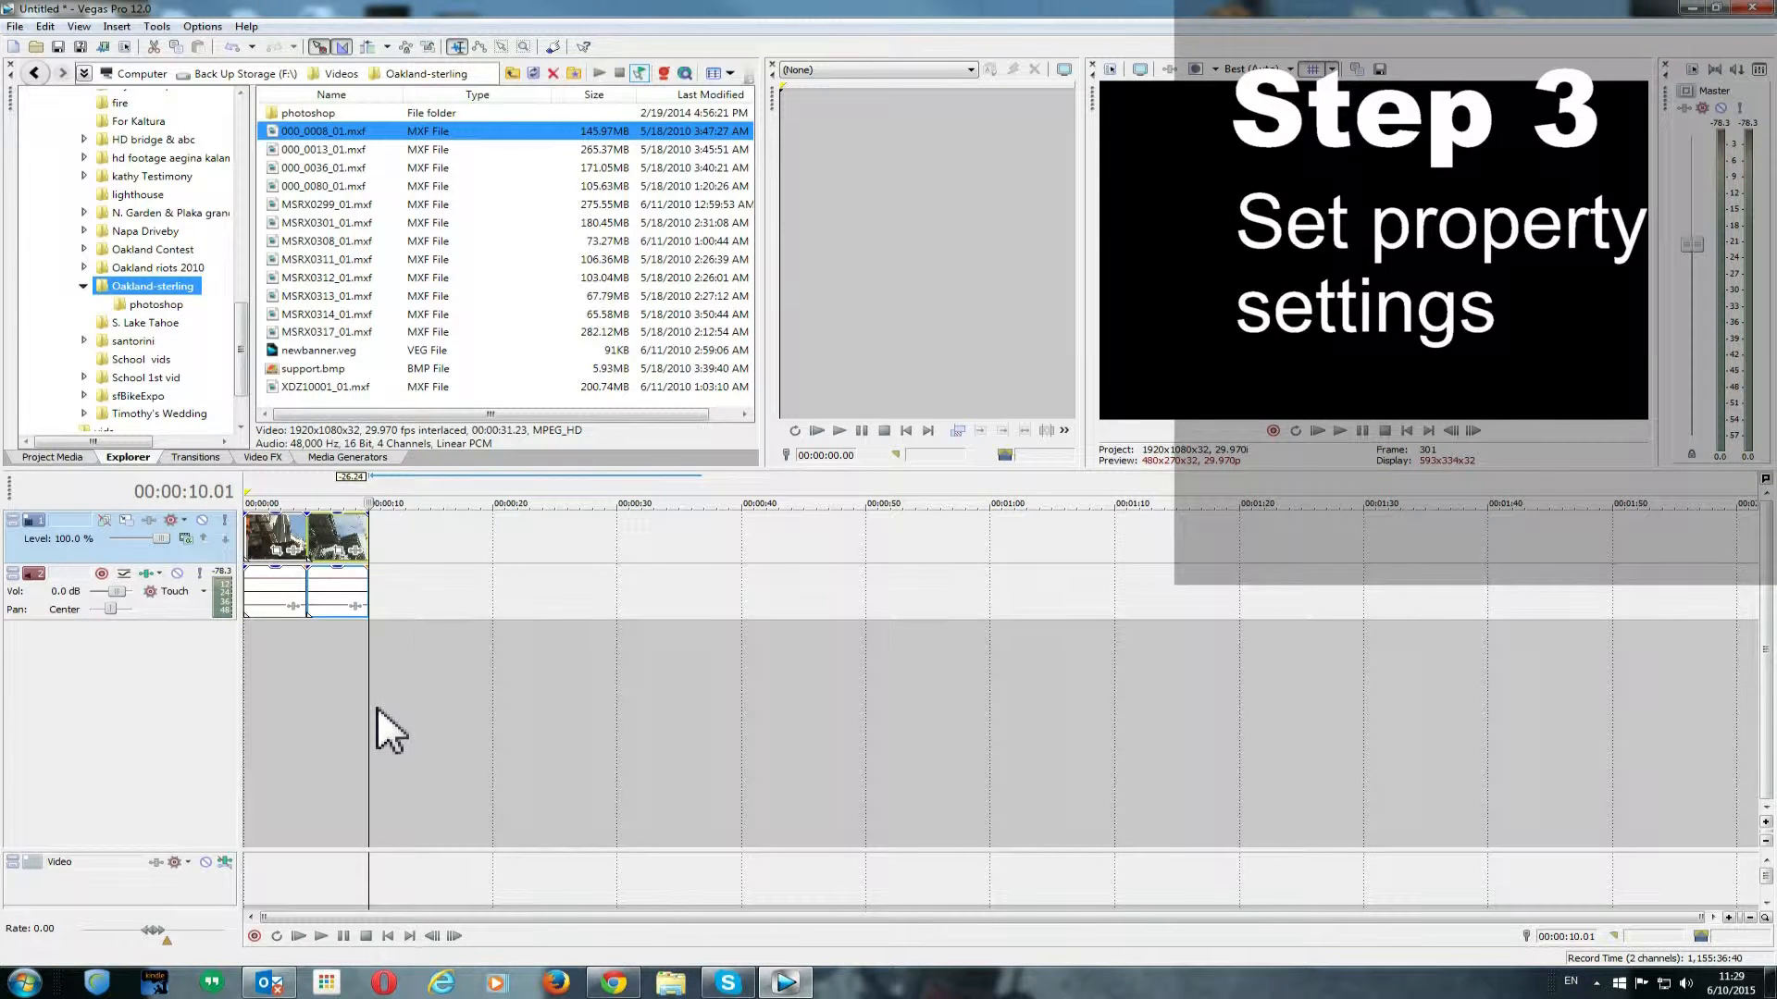
- In Project Properties, set the pixel format to 32-bit floating point (video levels) and adjust the full-resolution rendering quality
click(15, 27)
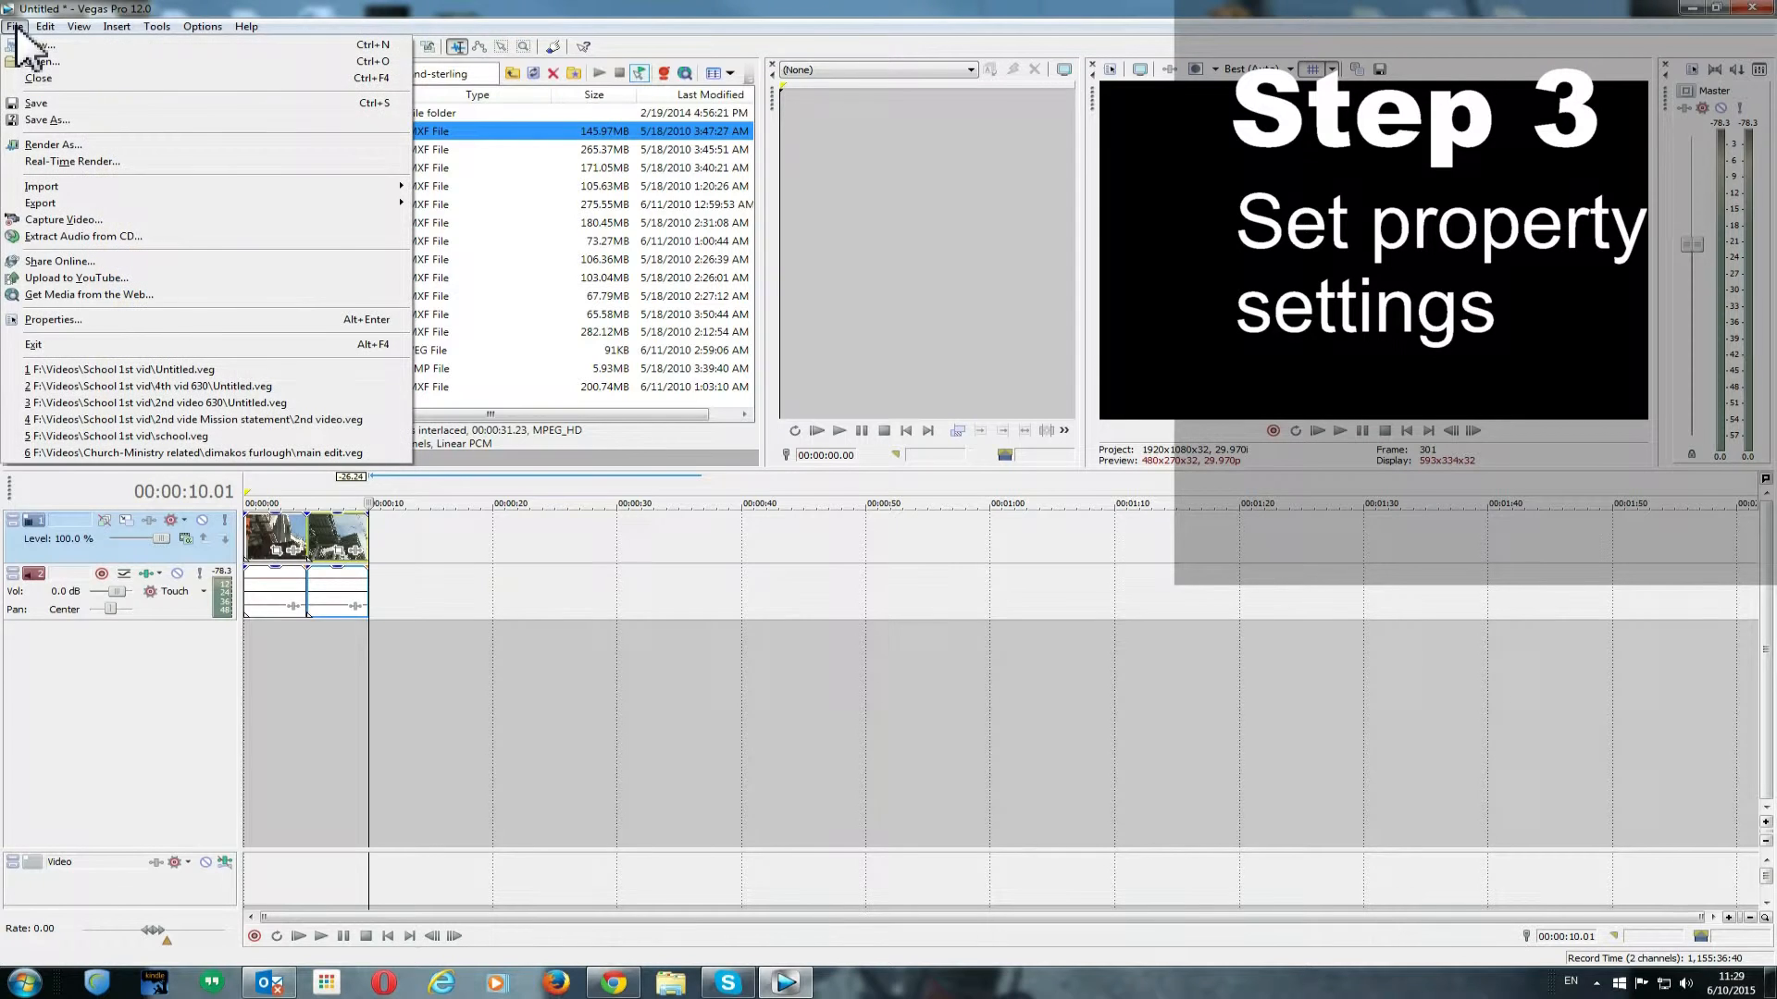
click(66, 321)
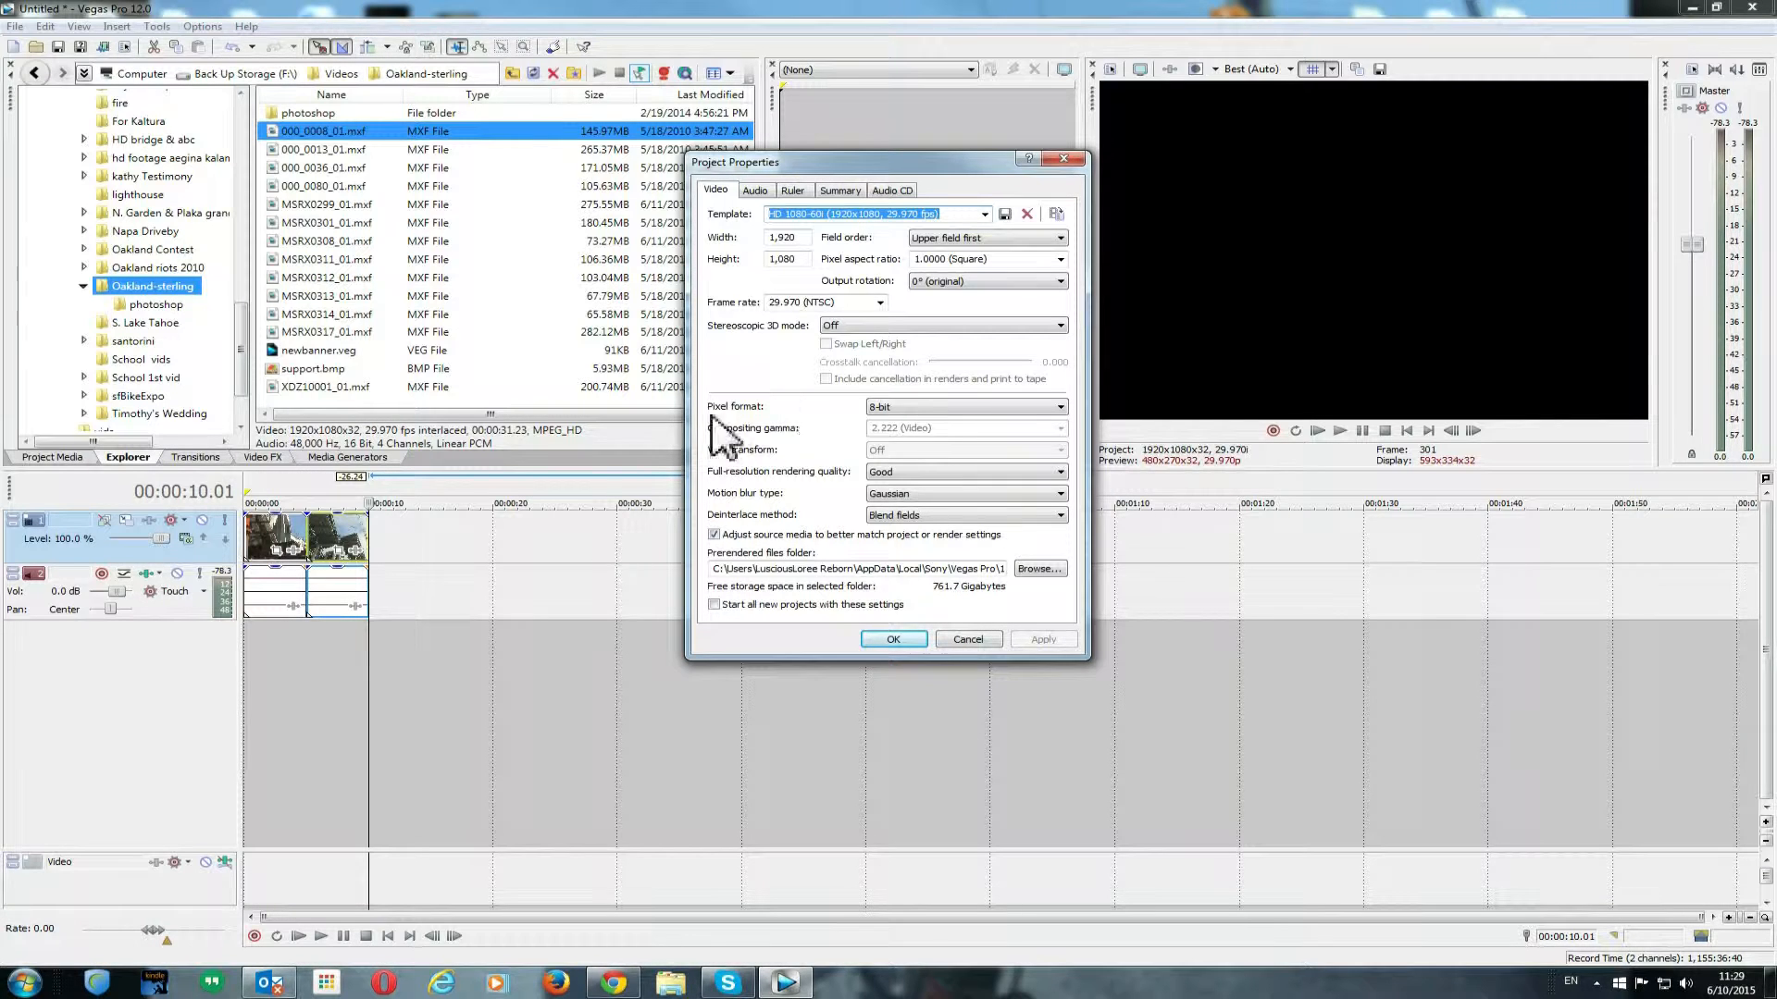
click(893, 407)
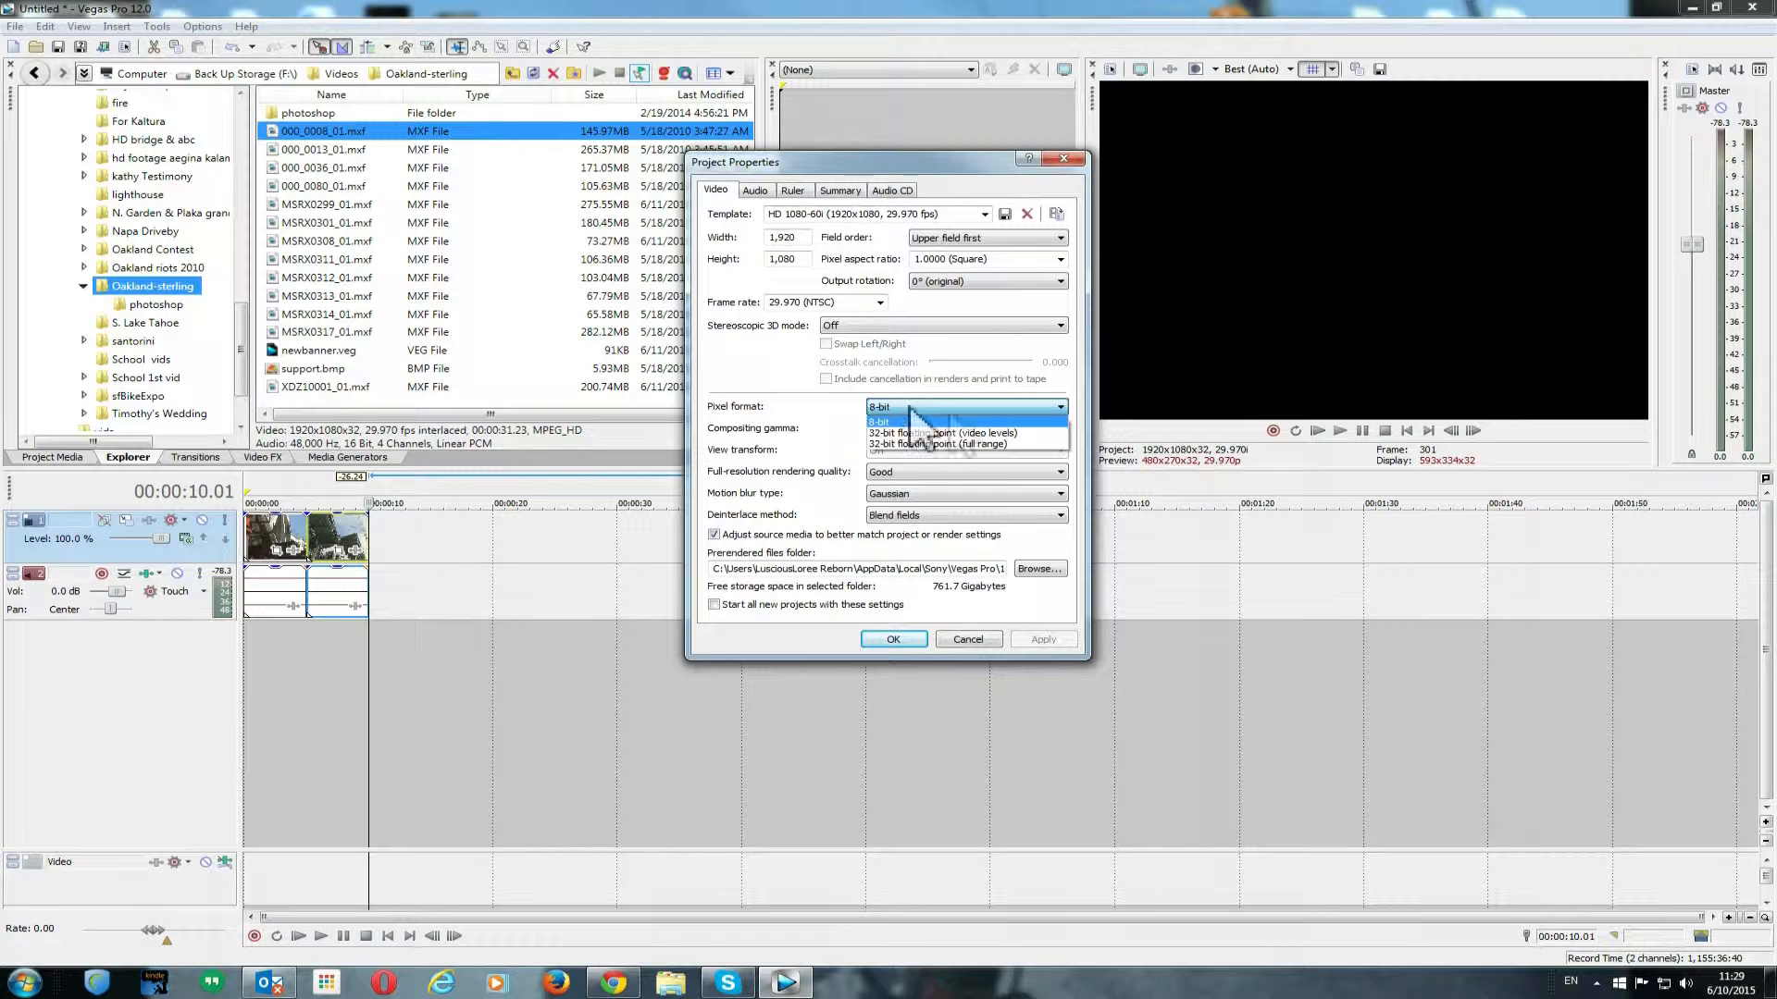
click(1004, 435)
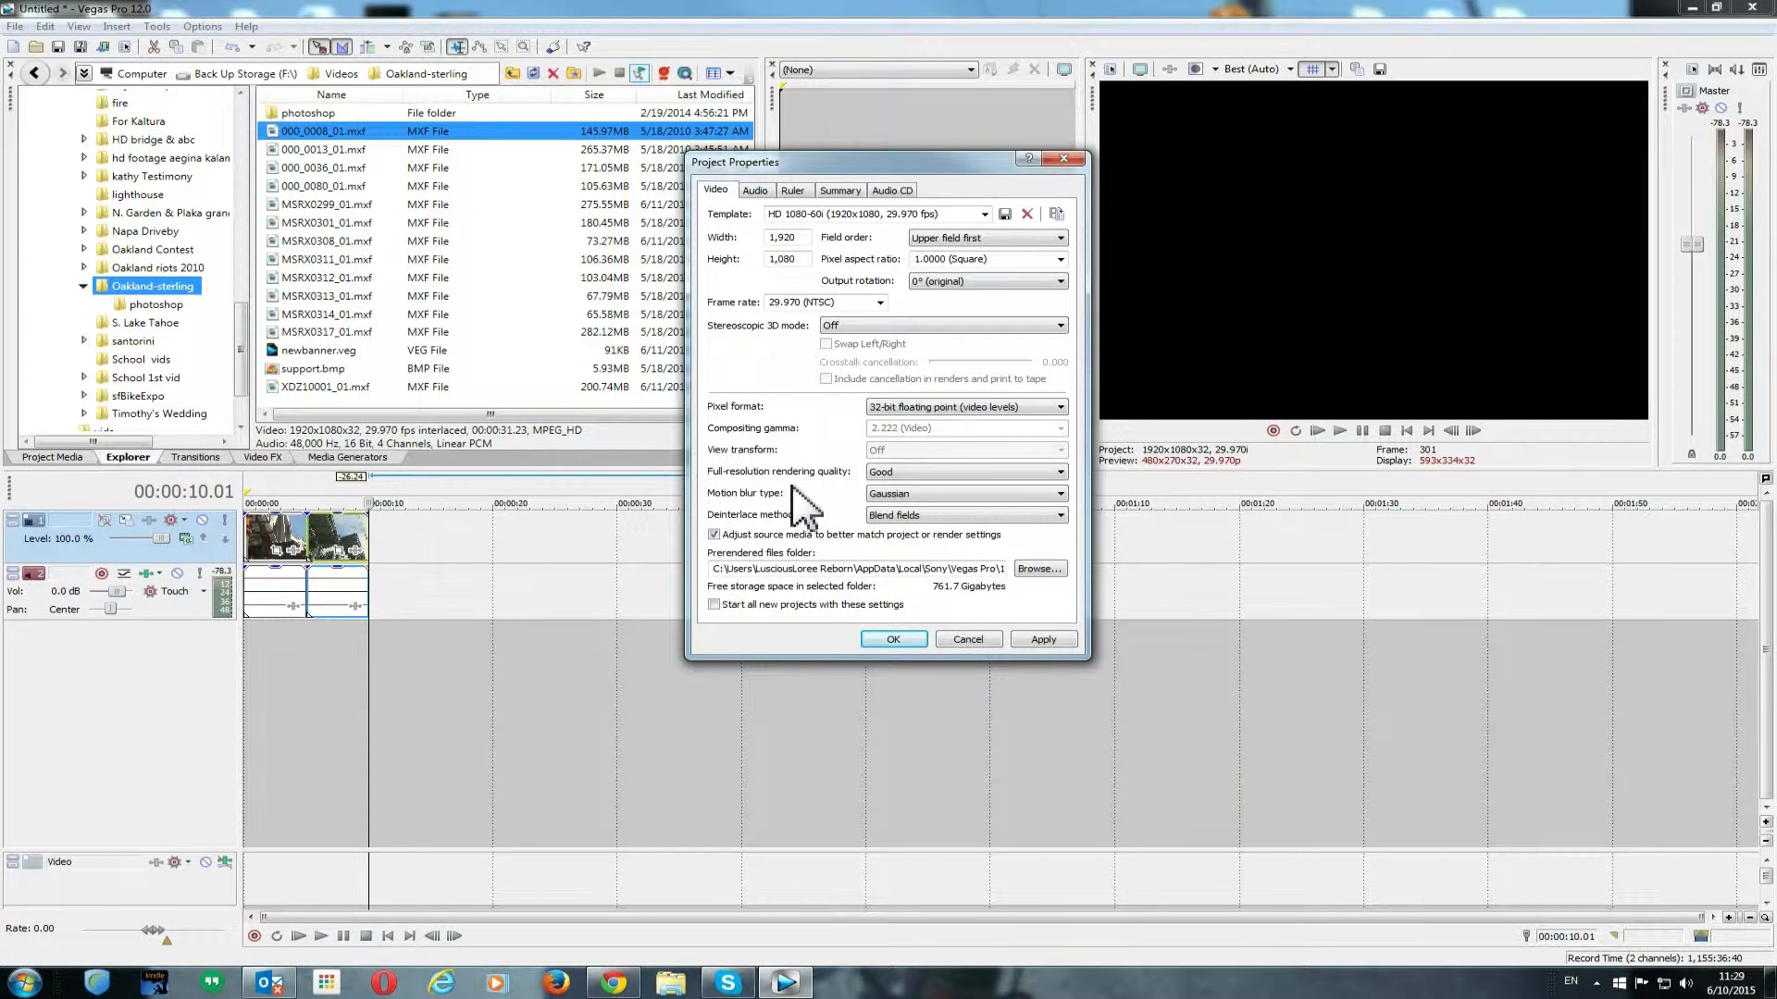
click(879, 472)
click(884, 519)
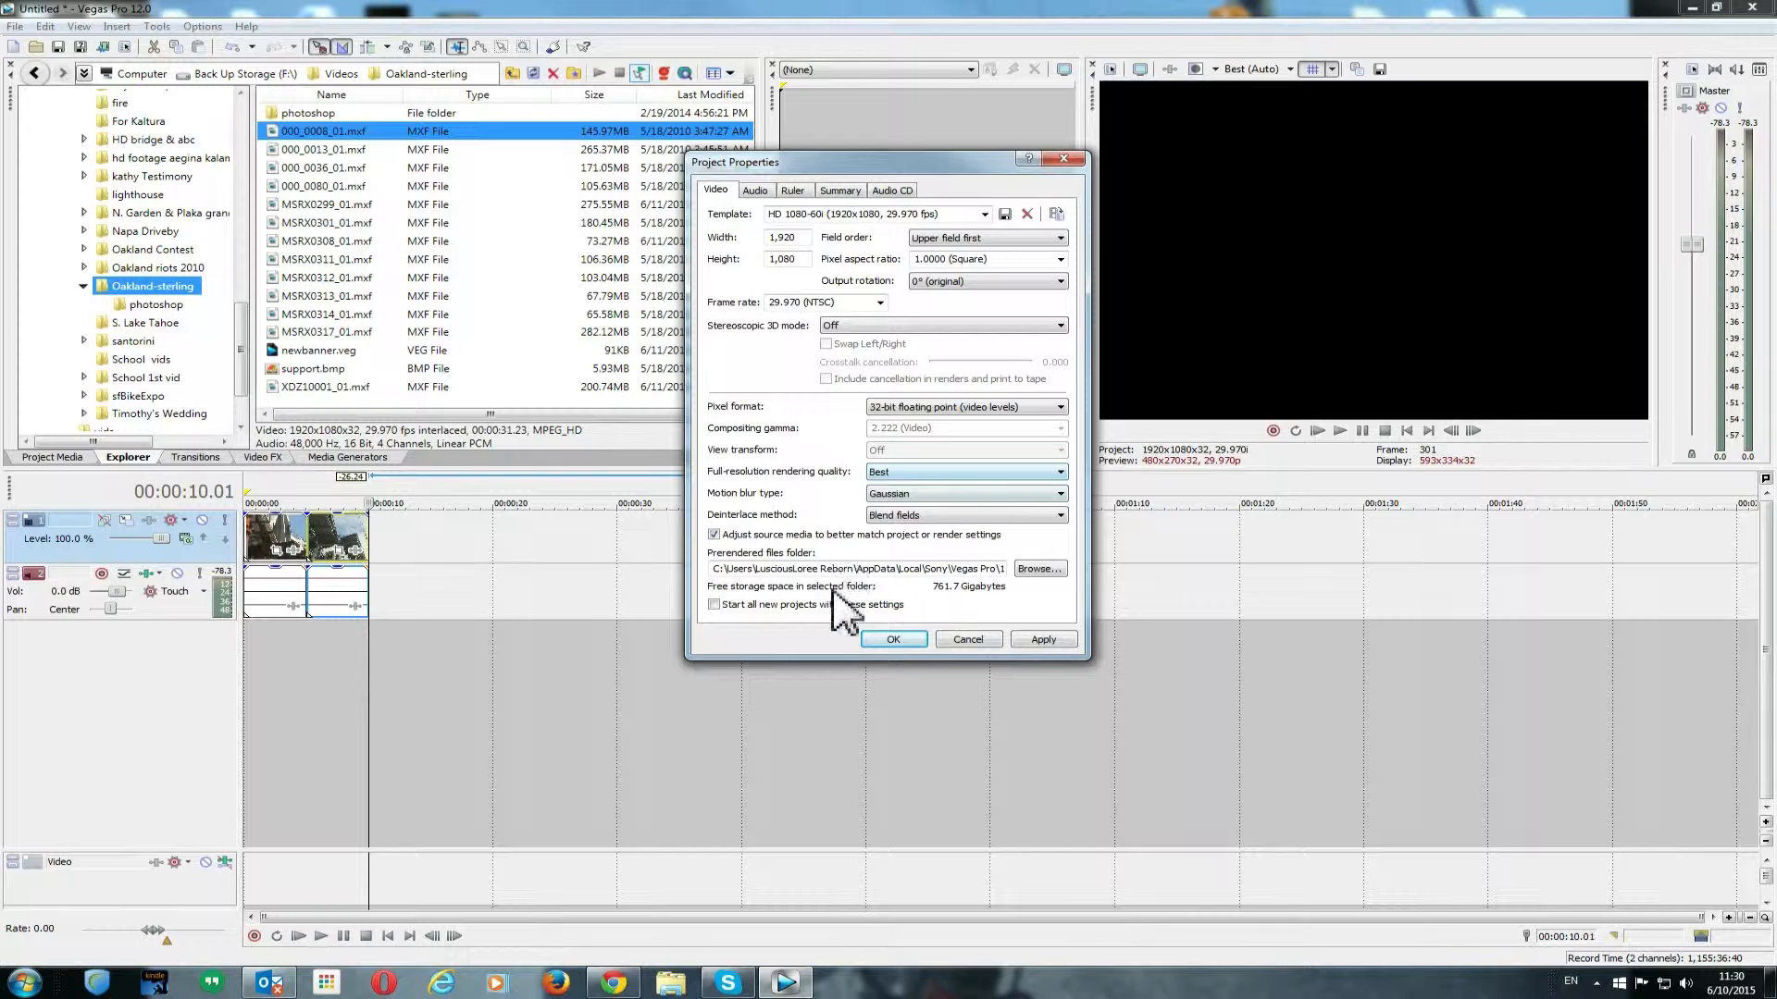
click(895, 640)
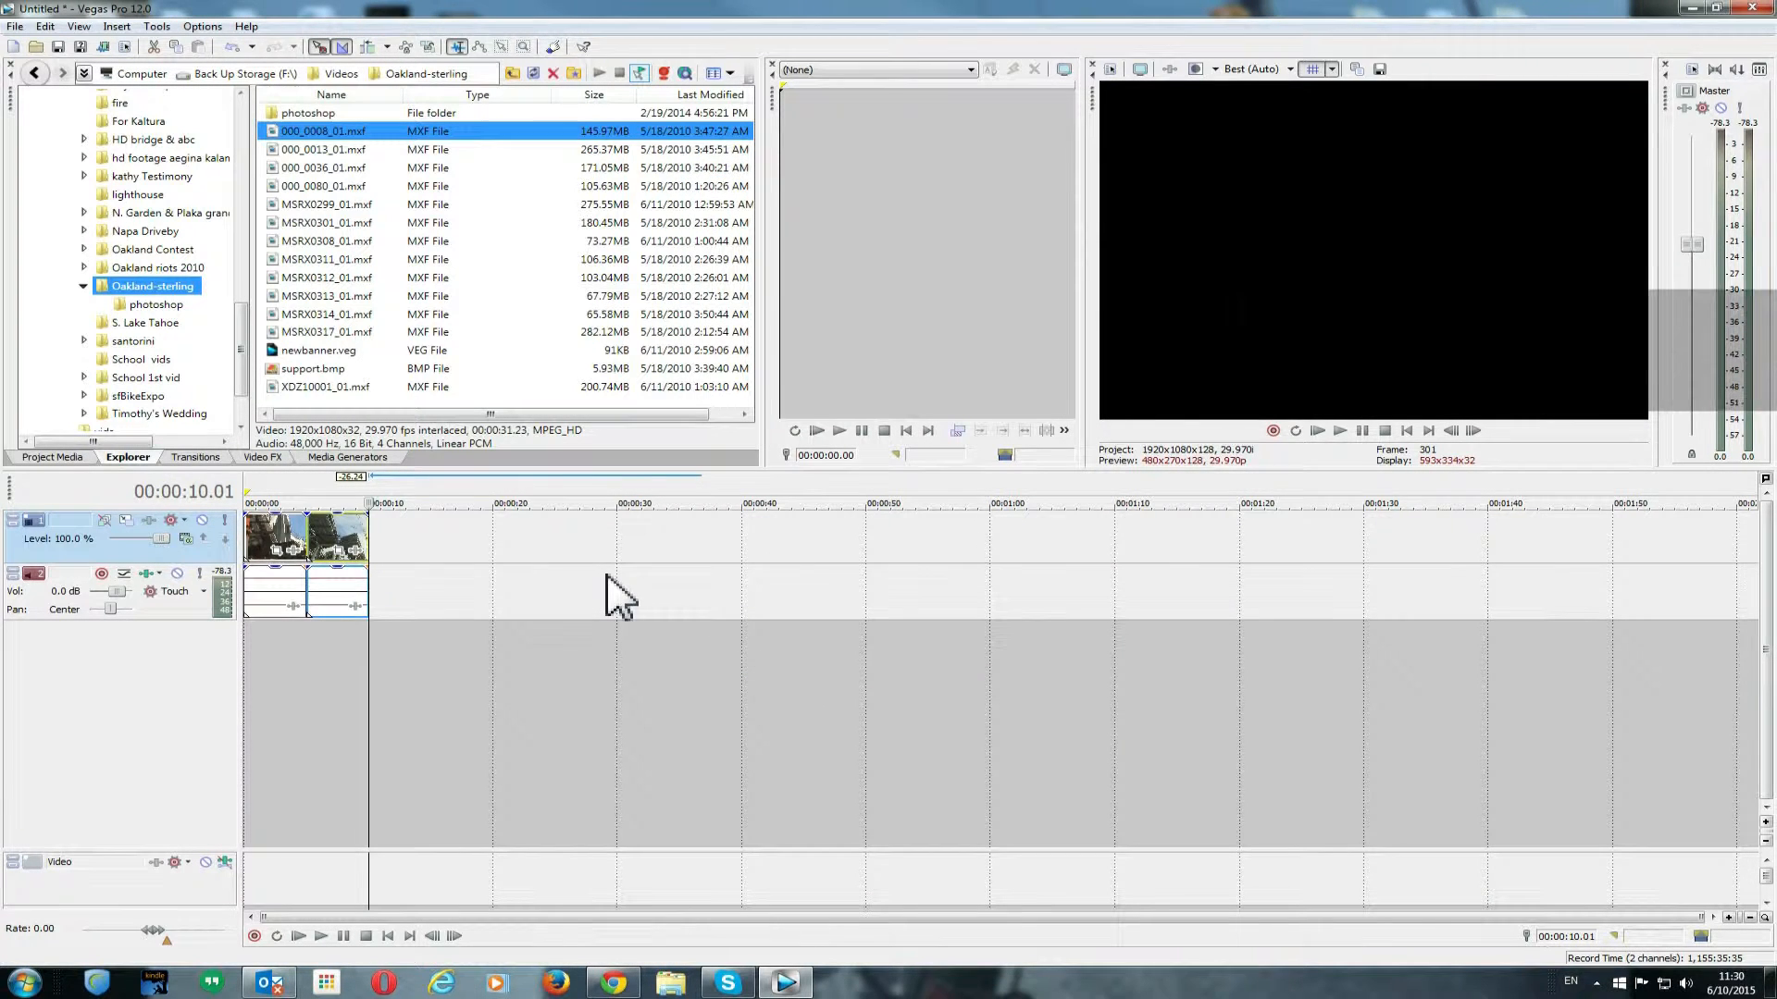
- Open Render As and choose the Sony AVC/MVC Internet 1920x1080-30p template
click(15, 26)
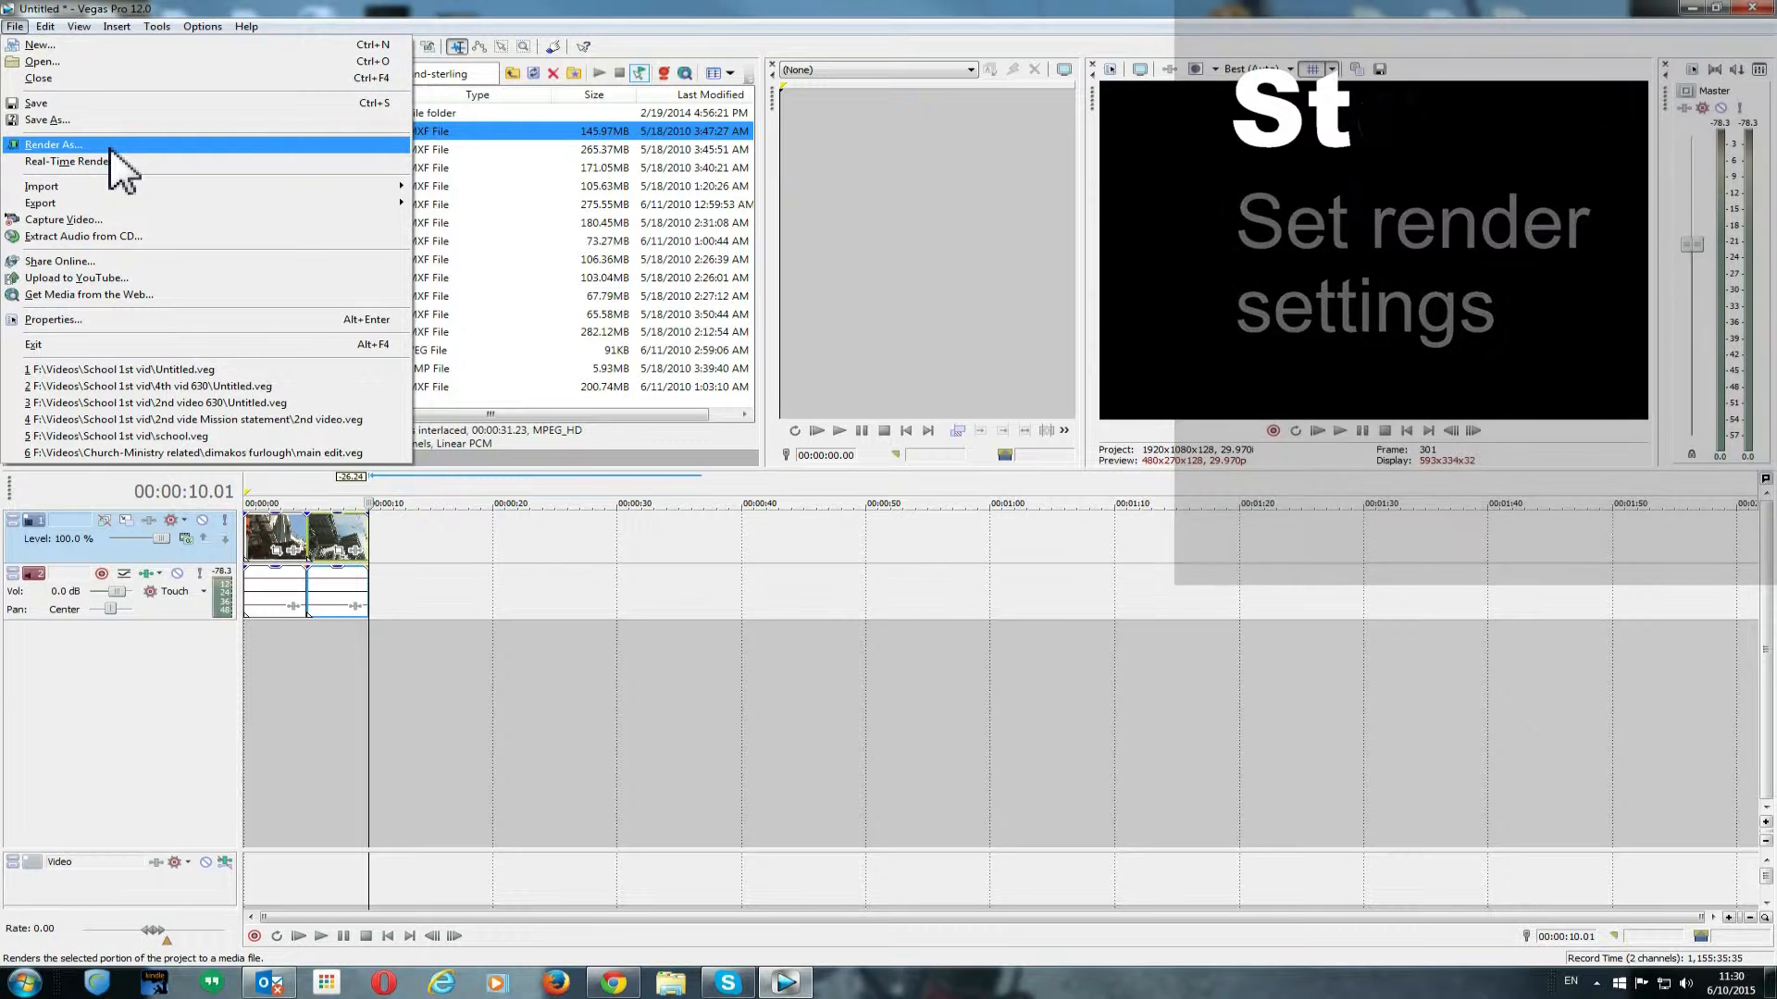
click(111, 146)
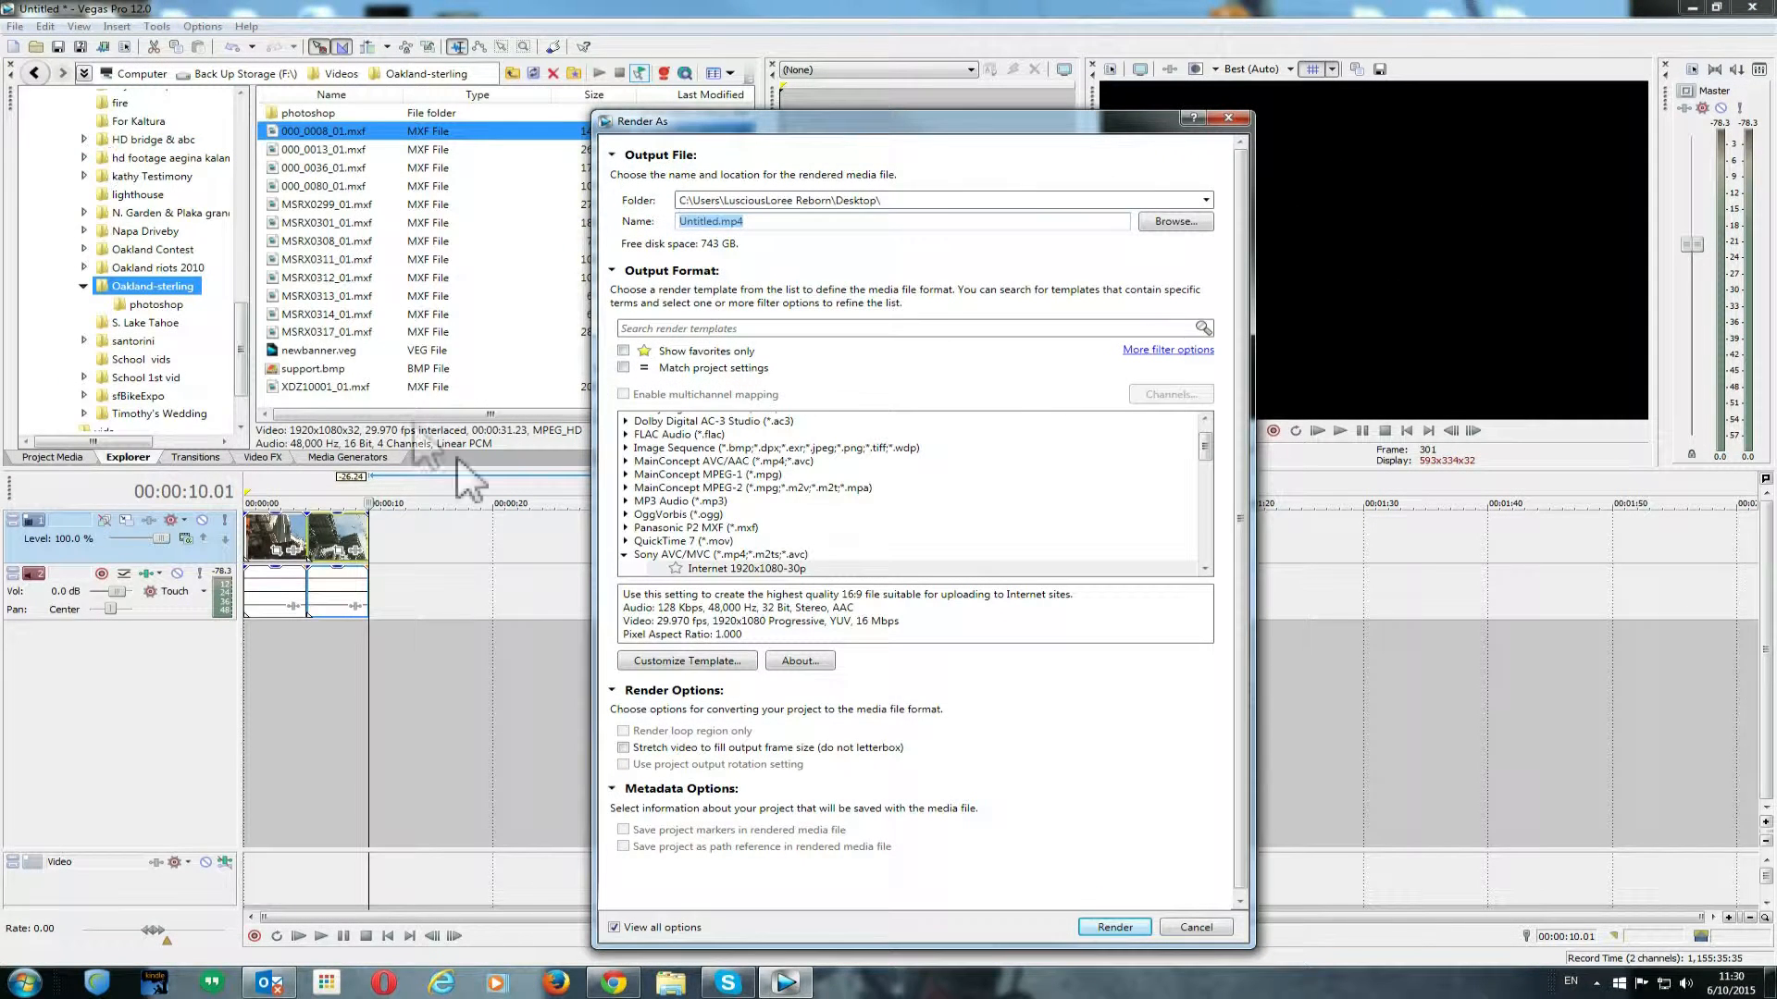
click(625, 556)
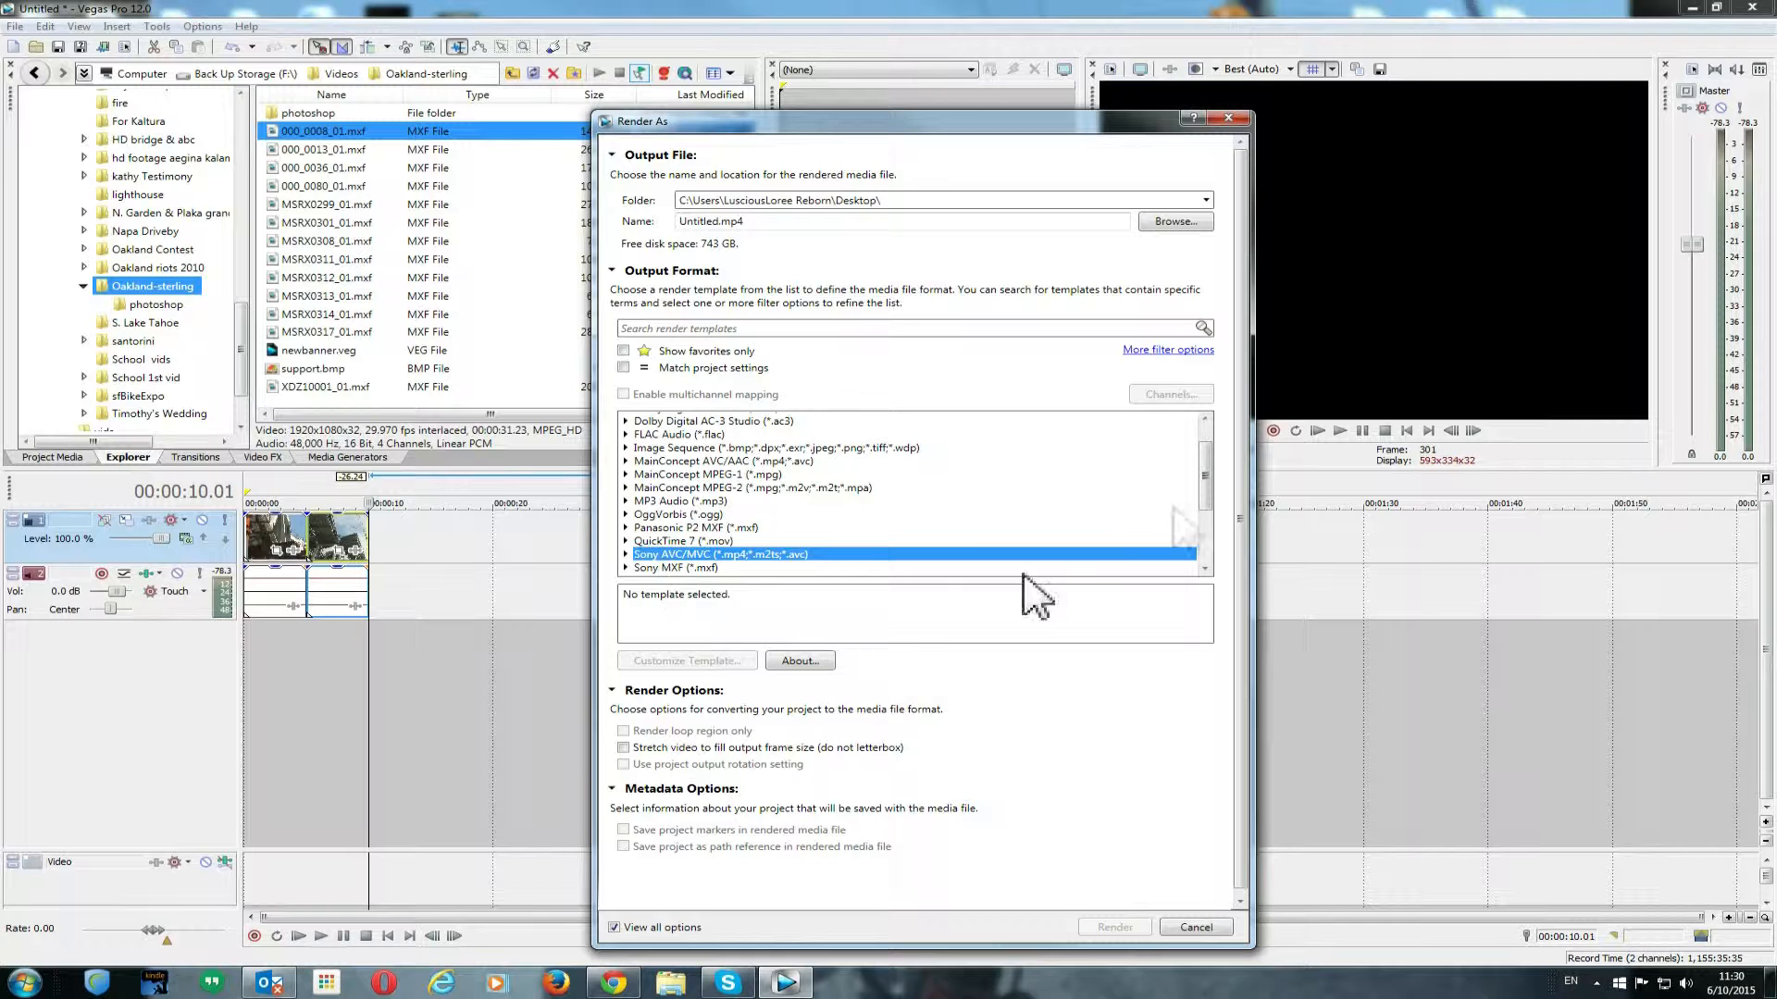
drag(1209, 484, 1215, 526)
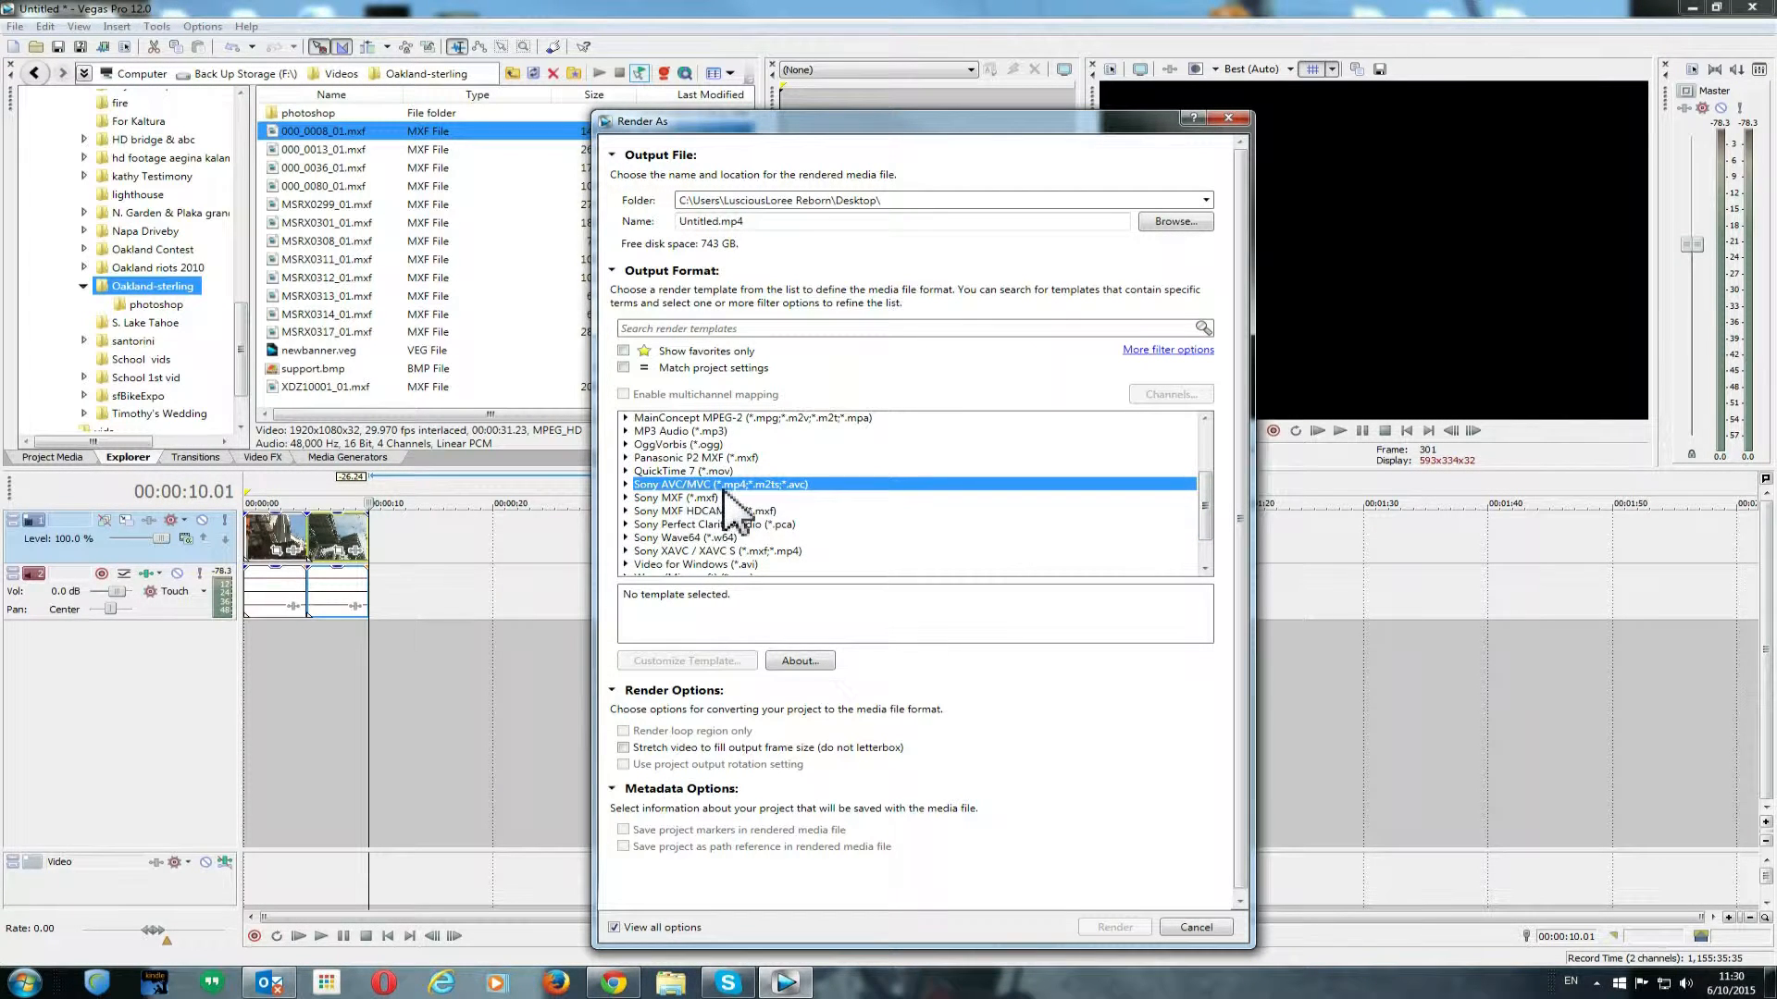
click(626, 485)
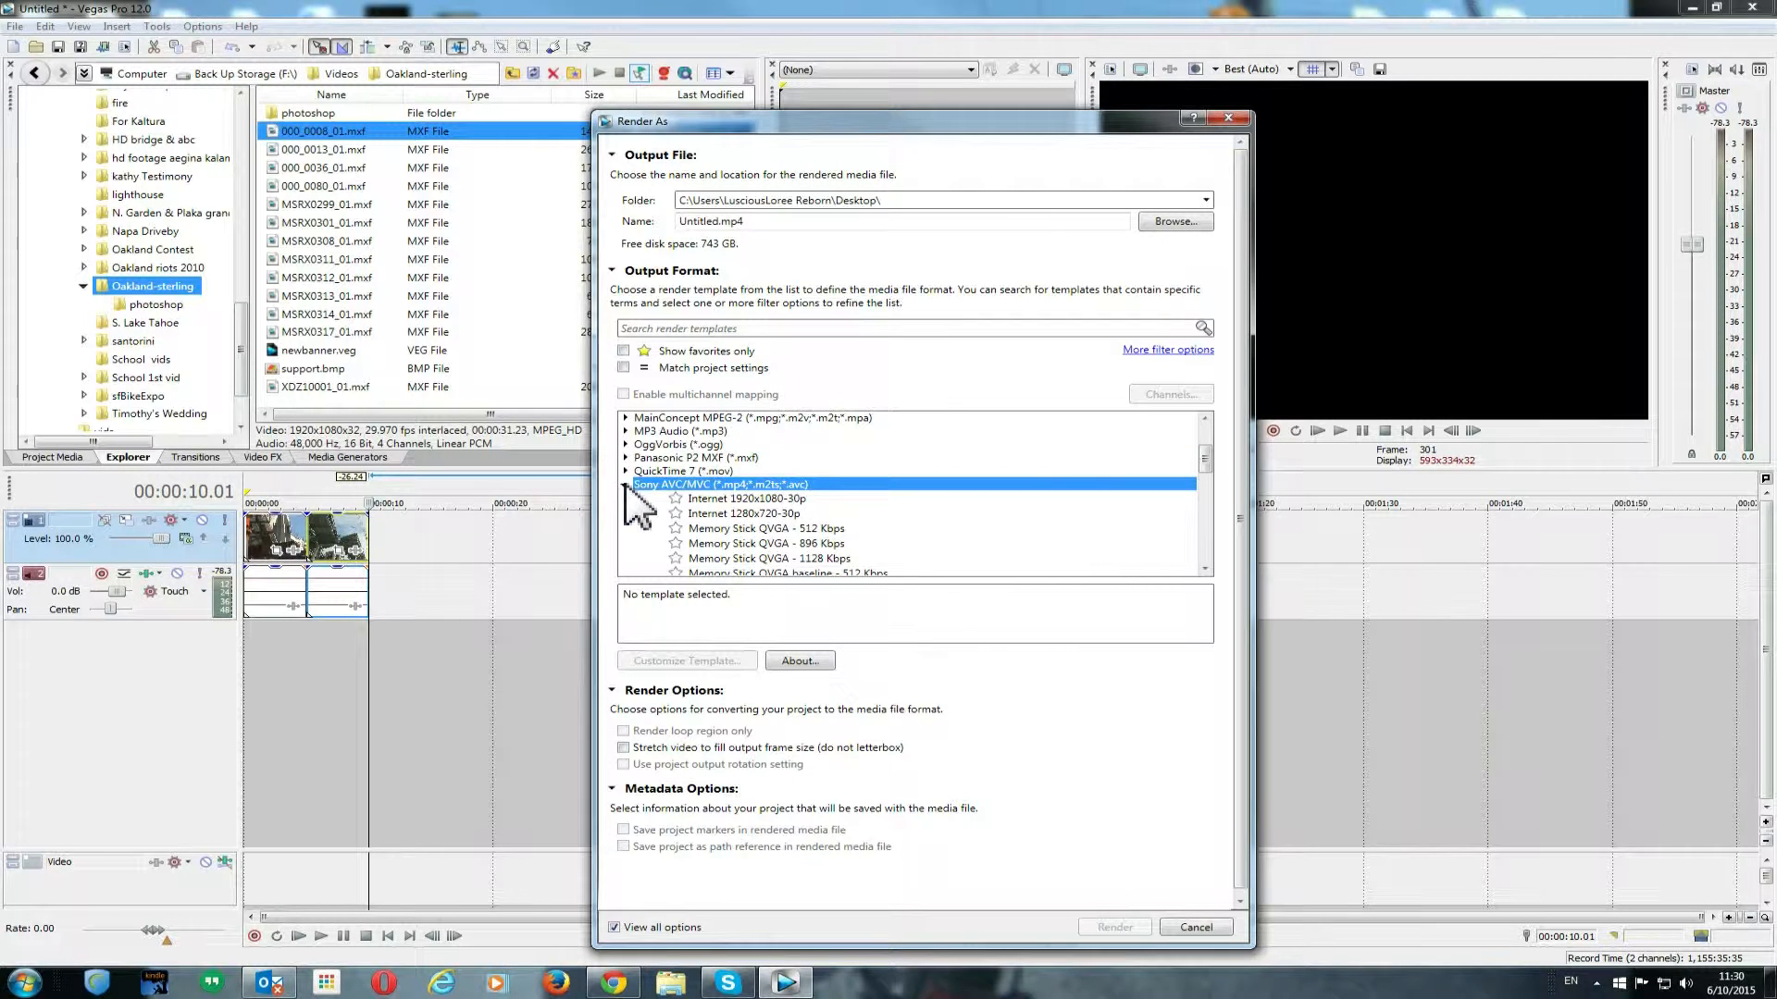
click(742, 501)
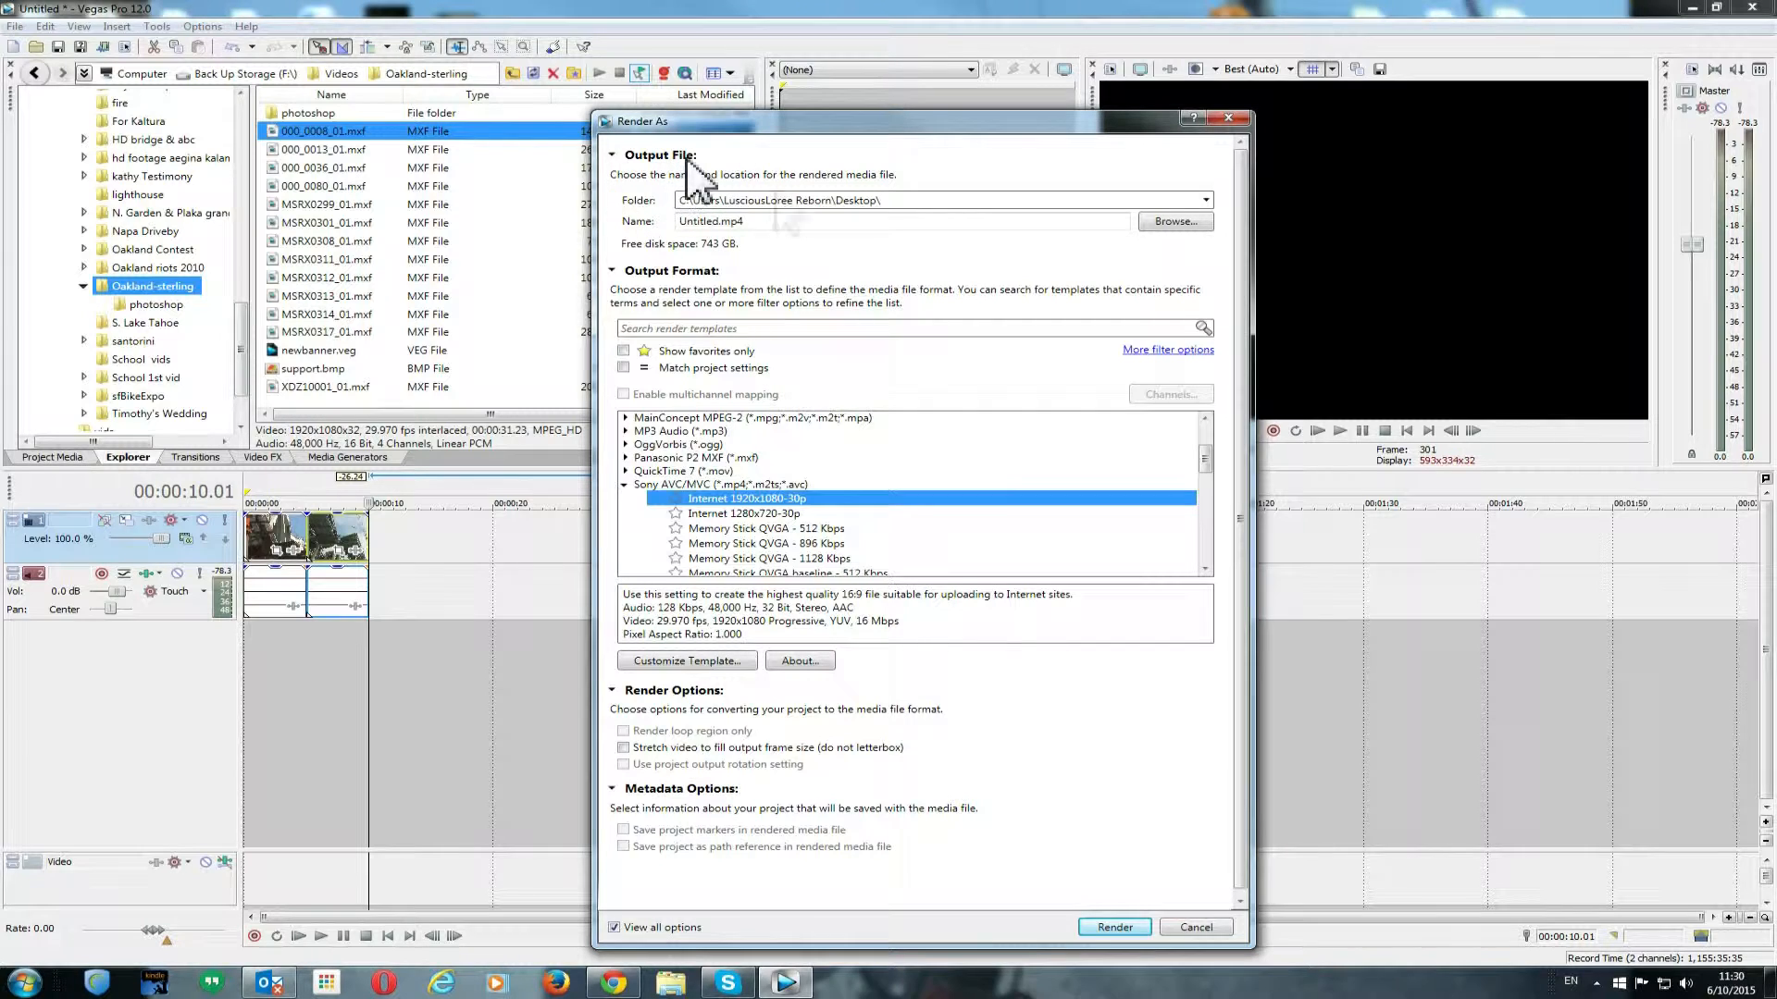
- Browse for the output location and choose the Desktop as the render folder
click(1174, 222)
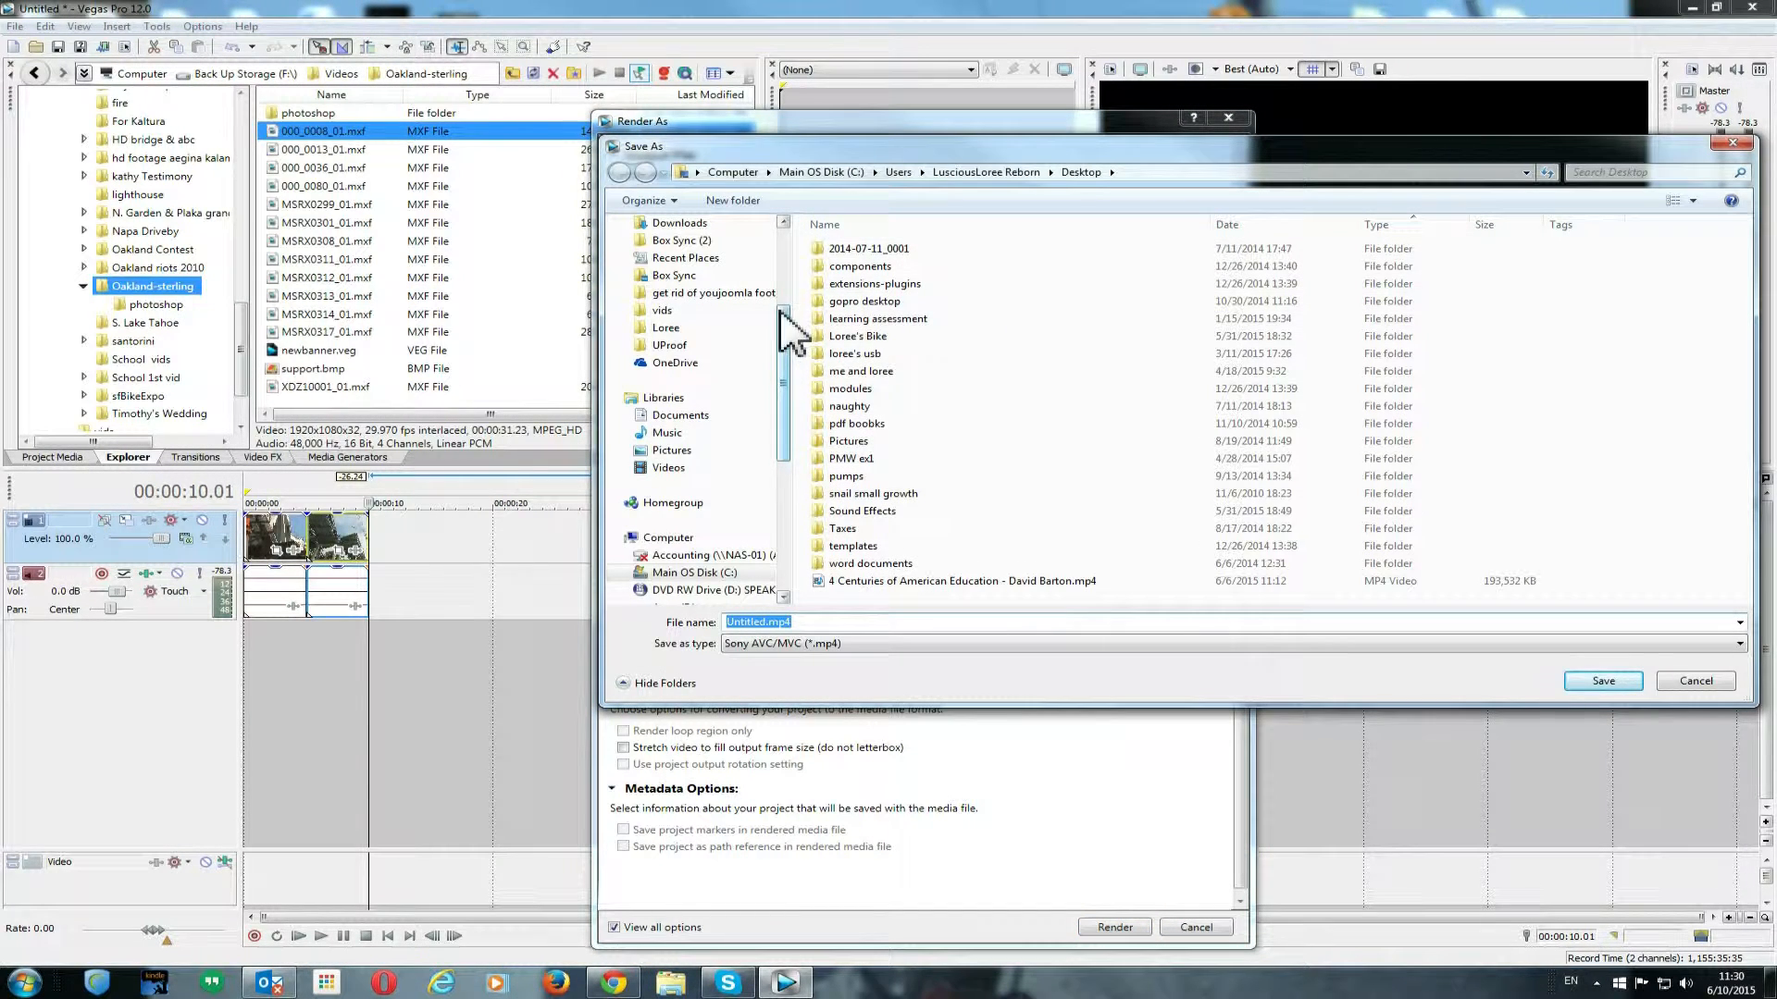
scroll(782, 333, up, 4)
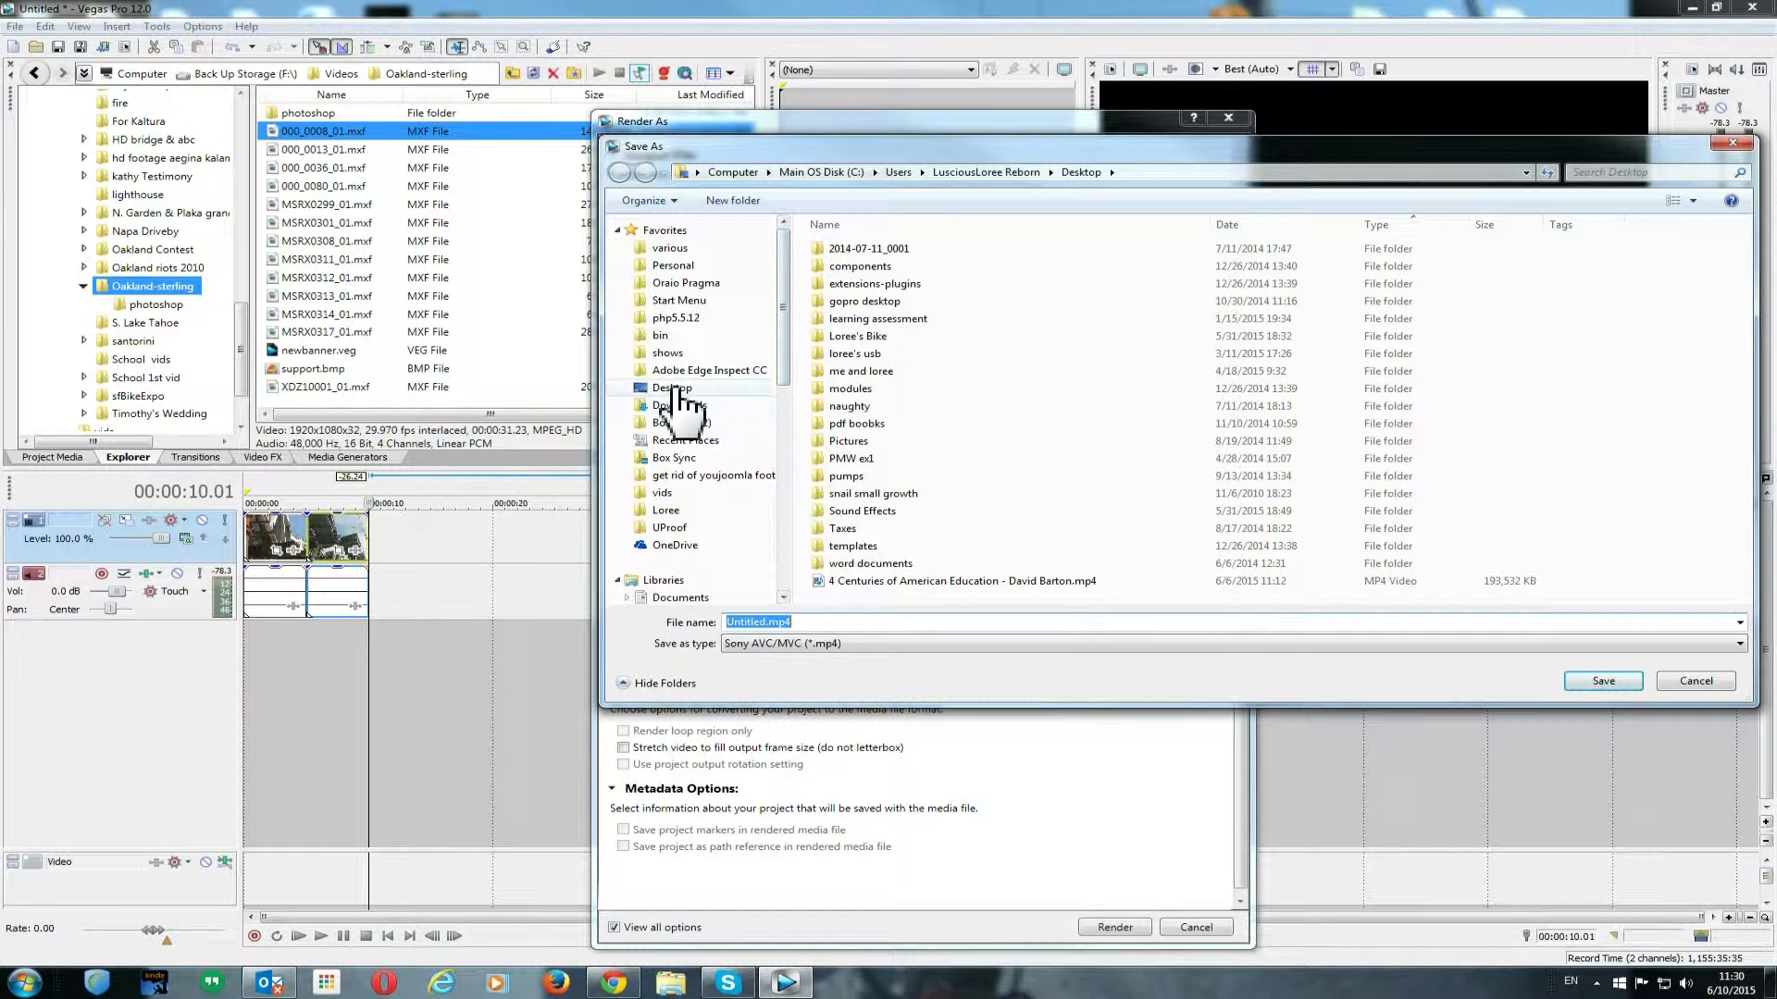
click(678, 389)
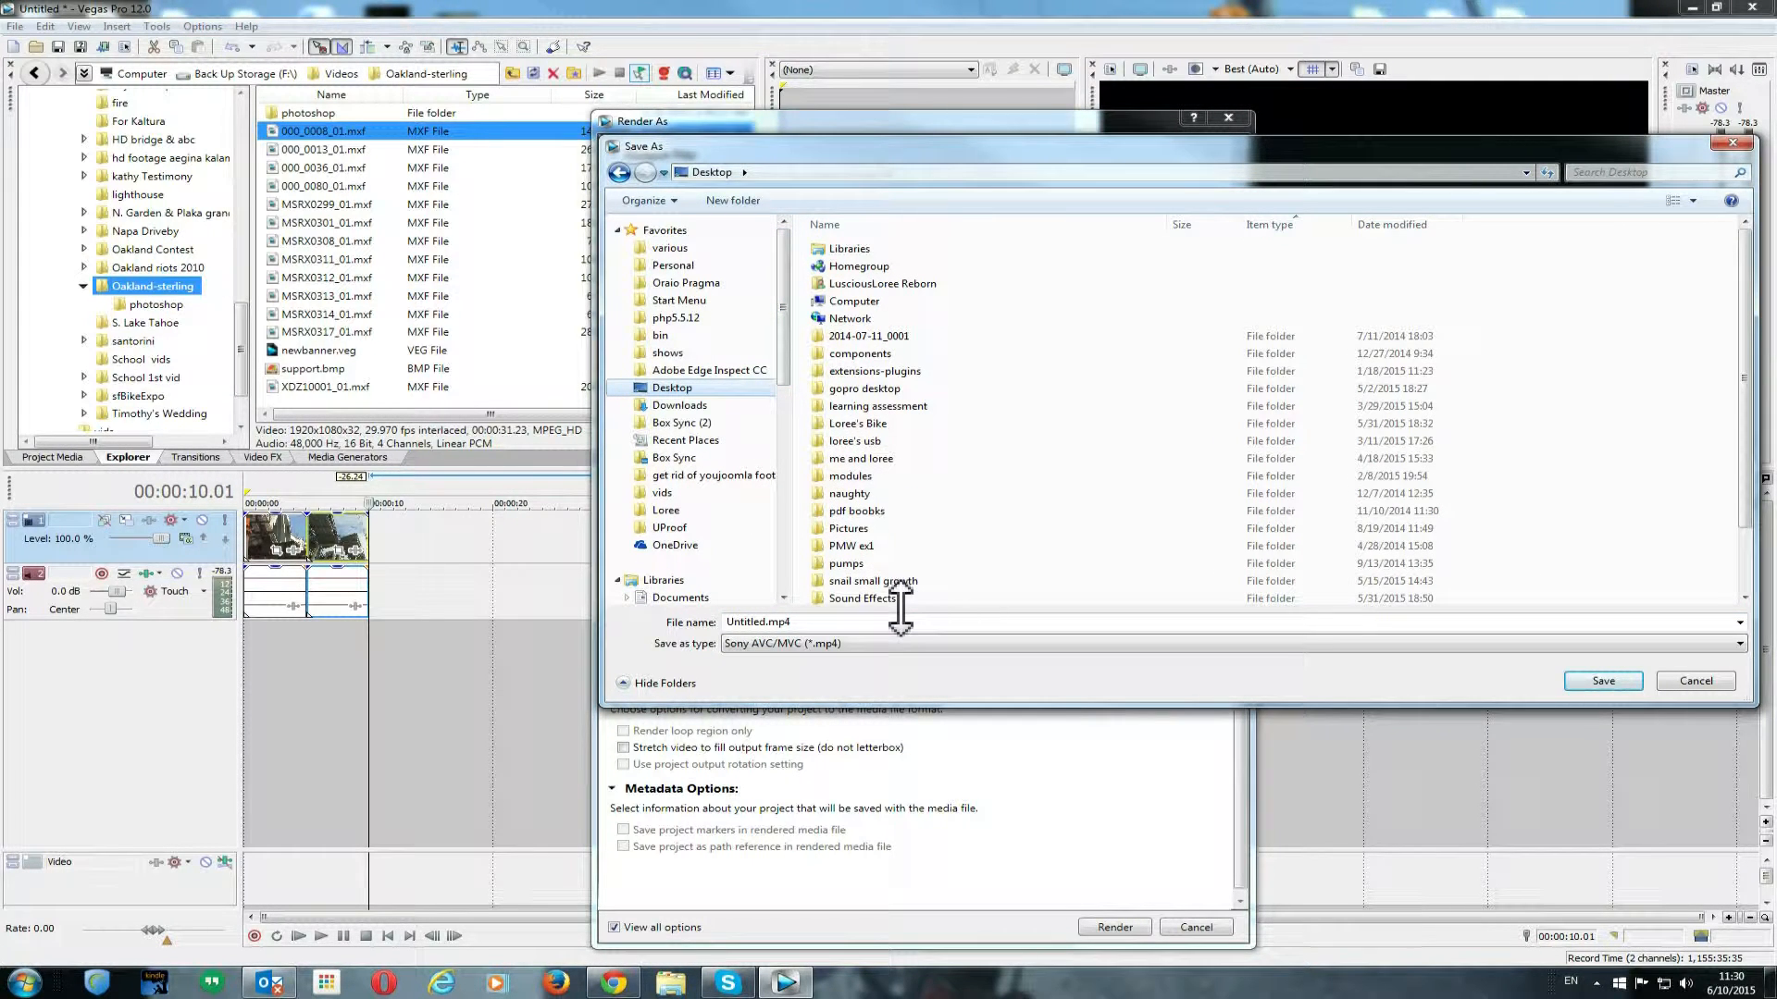
click(1599, 682)
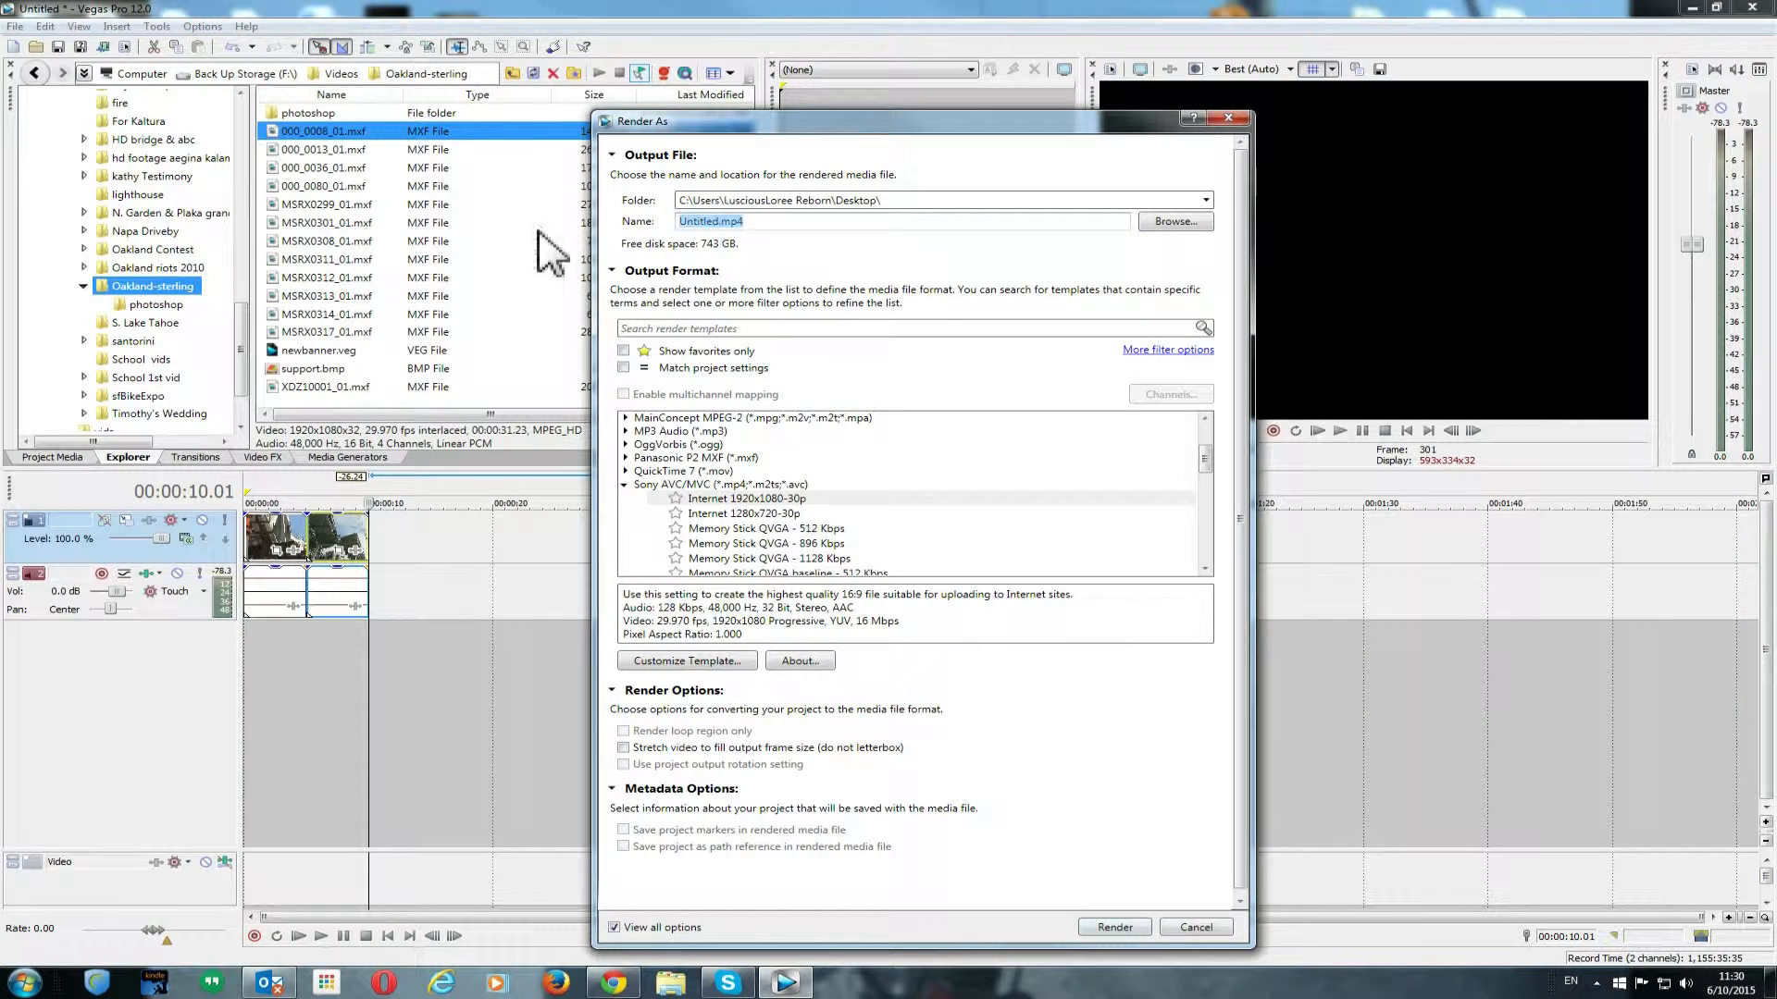
- Name the output file bridge.mp4 and start rendering, then cancel the render in progress
drag(719, 221, 650, 215)
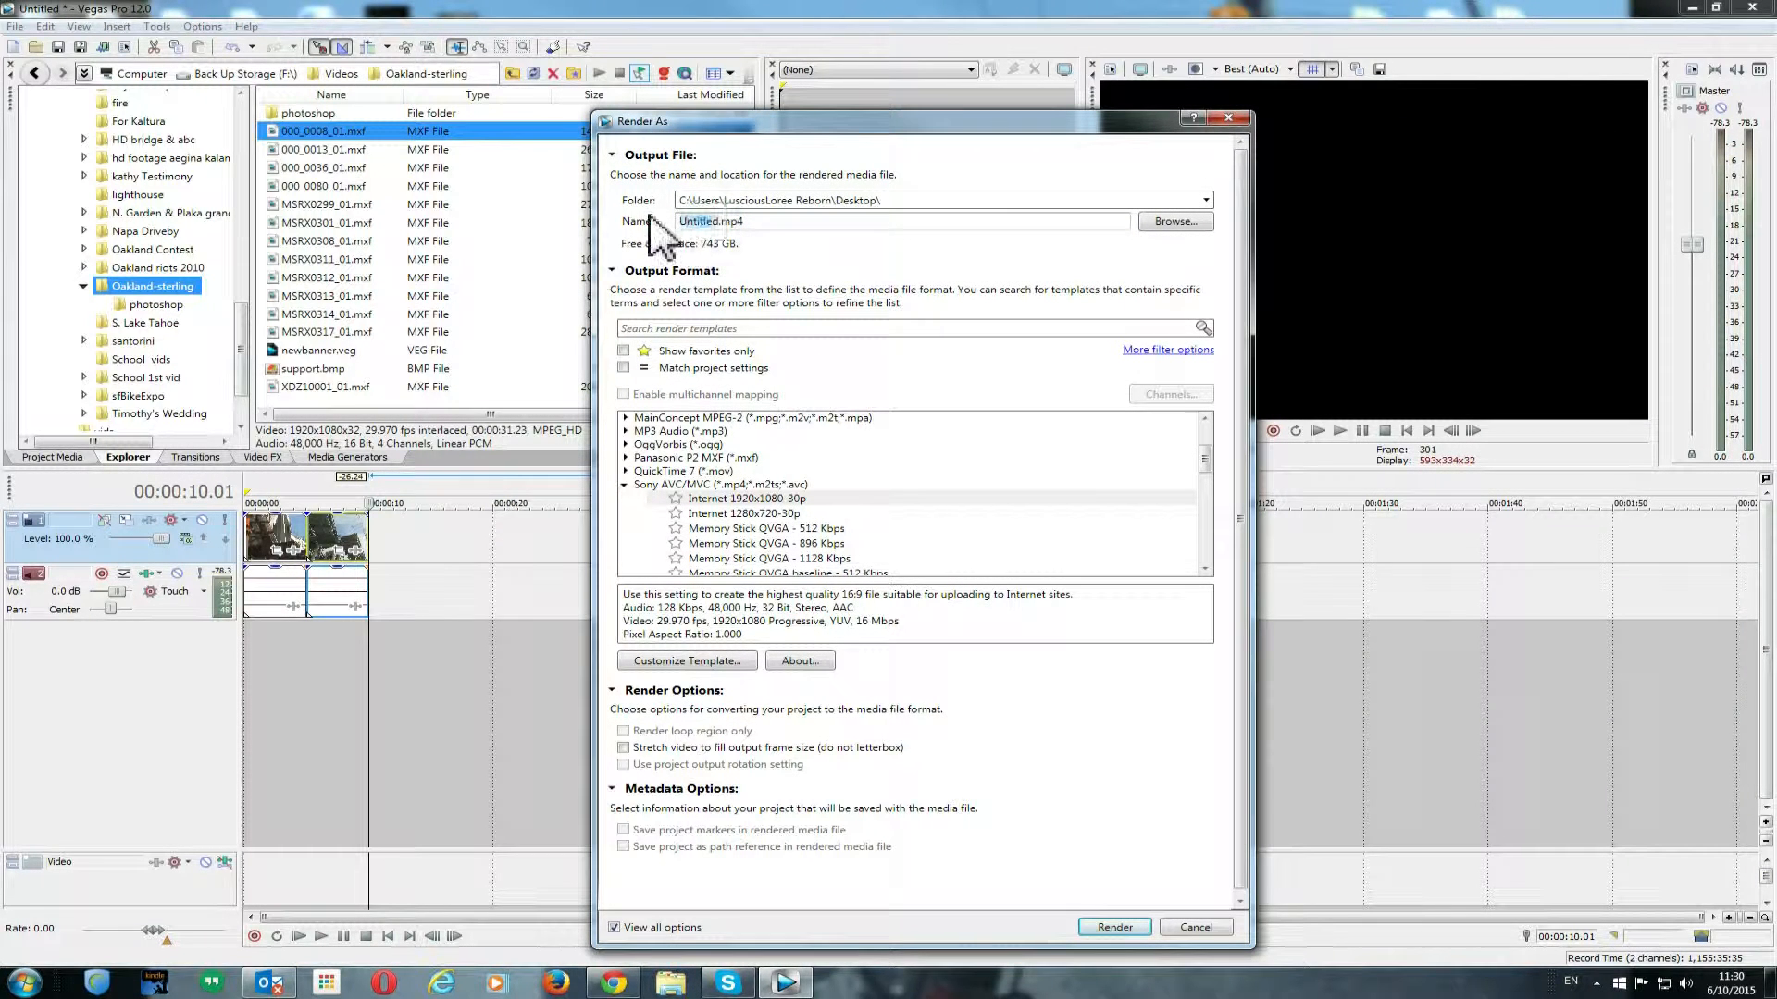
text(U)
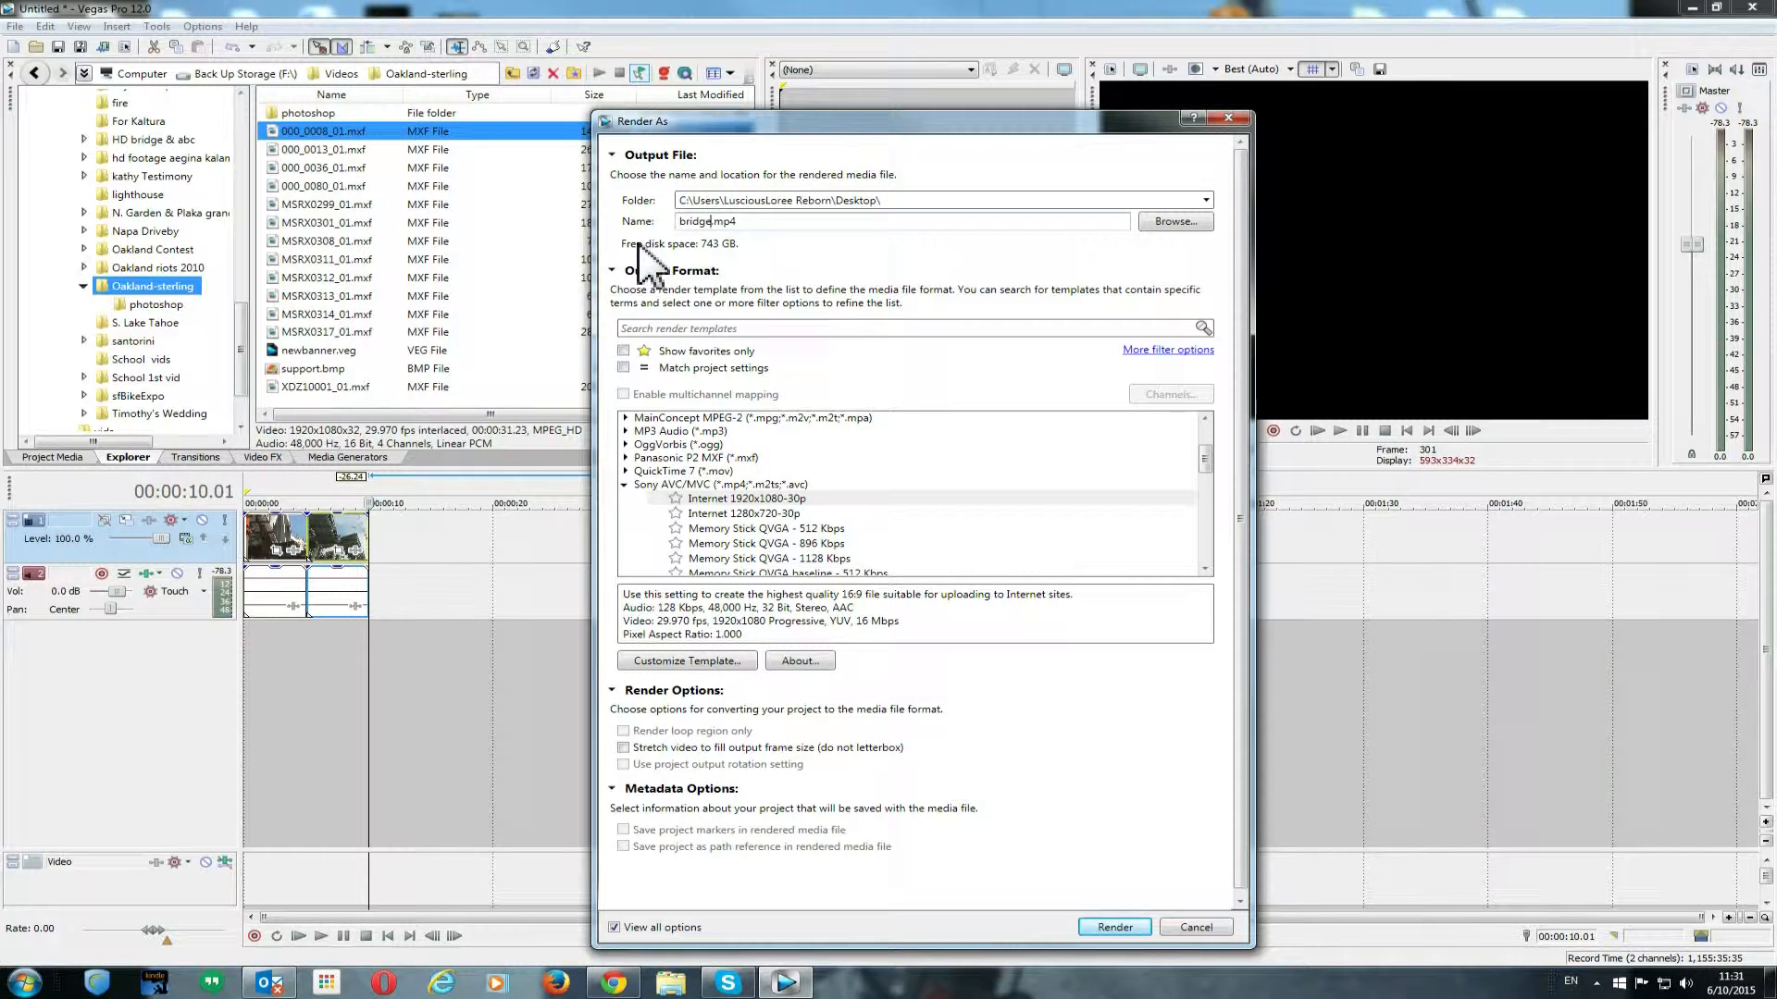
click(1115, 928)
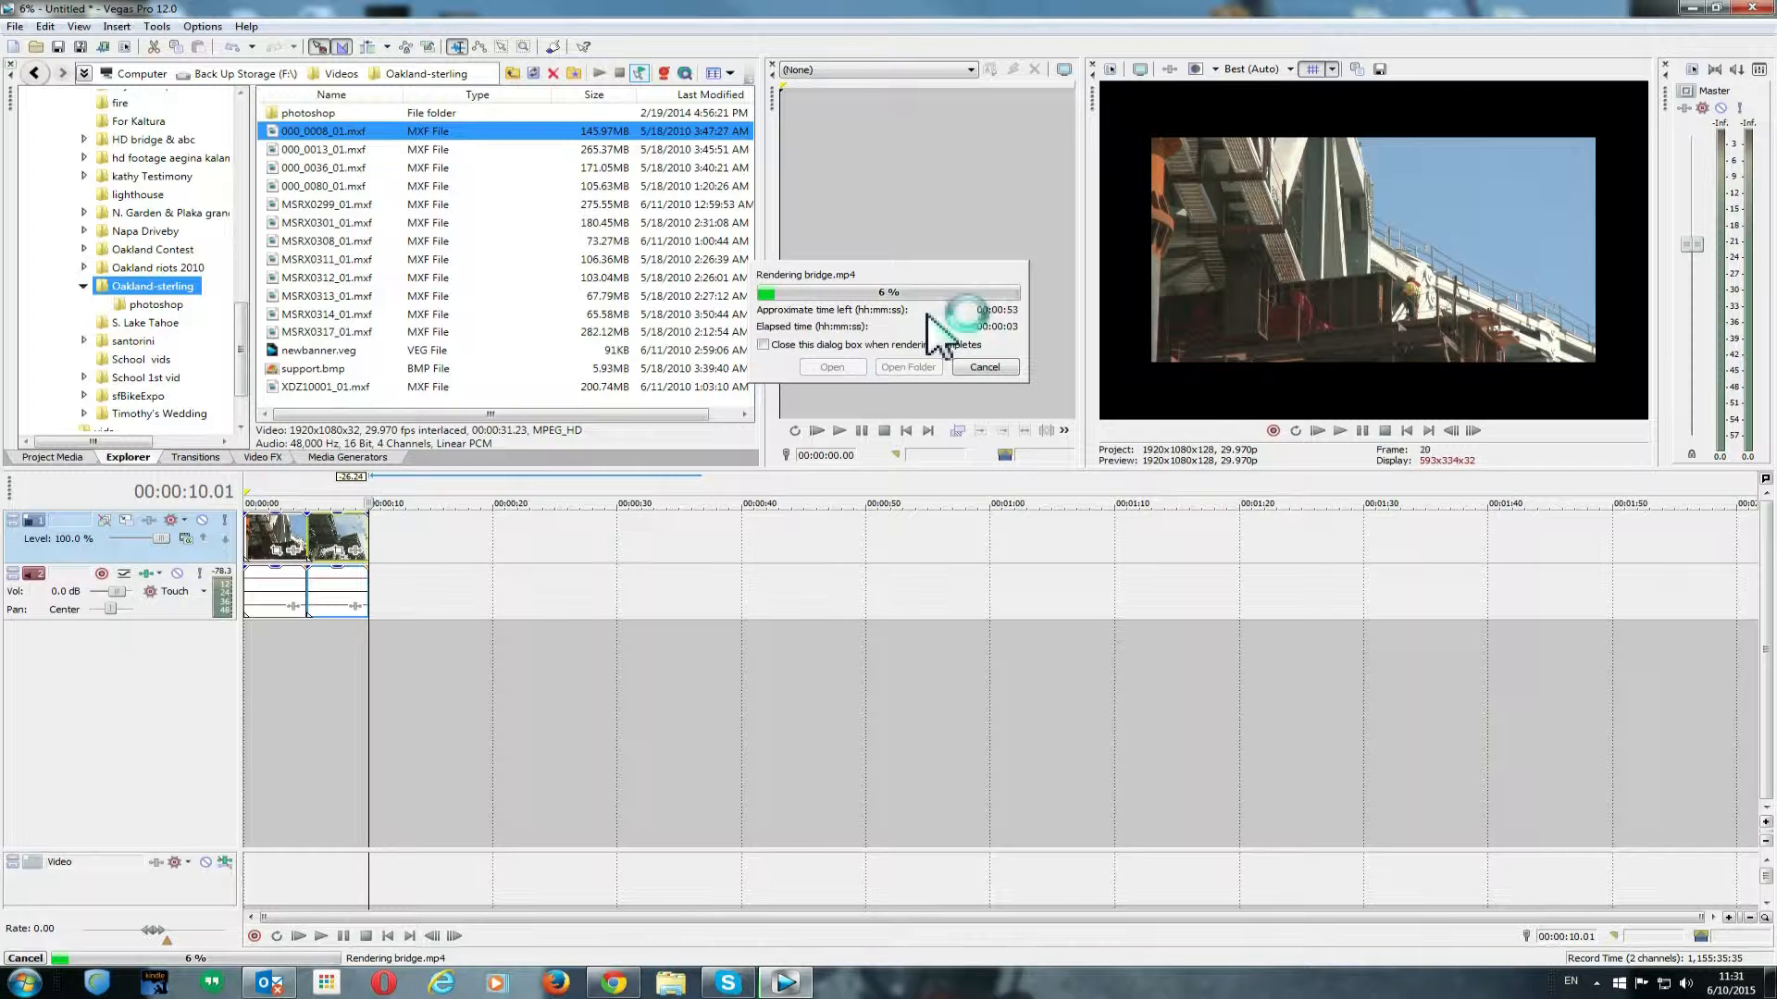
click(985, 367)
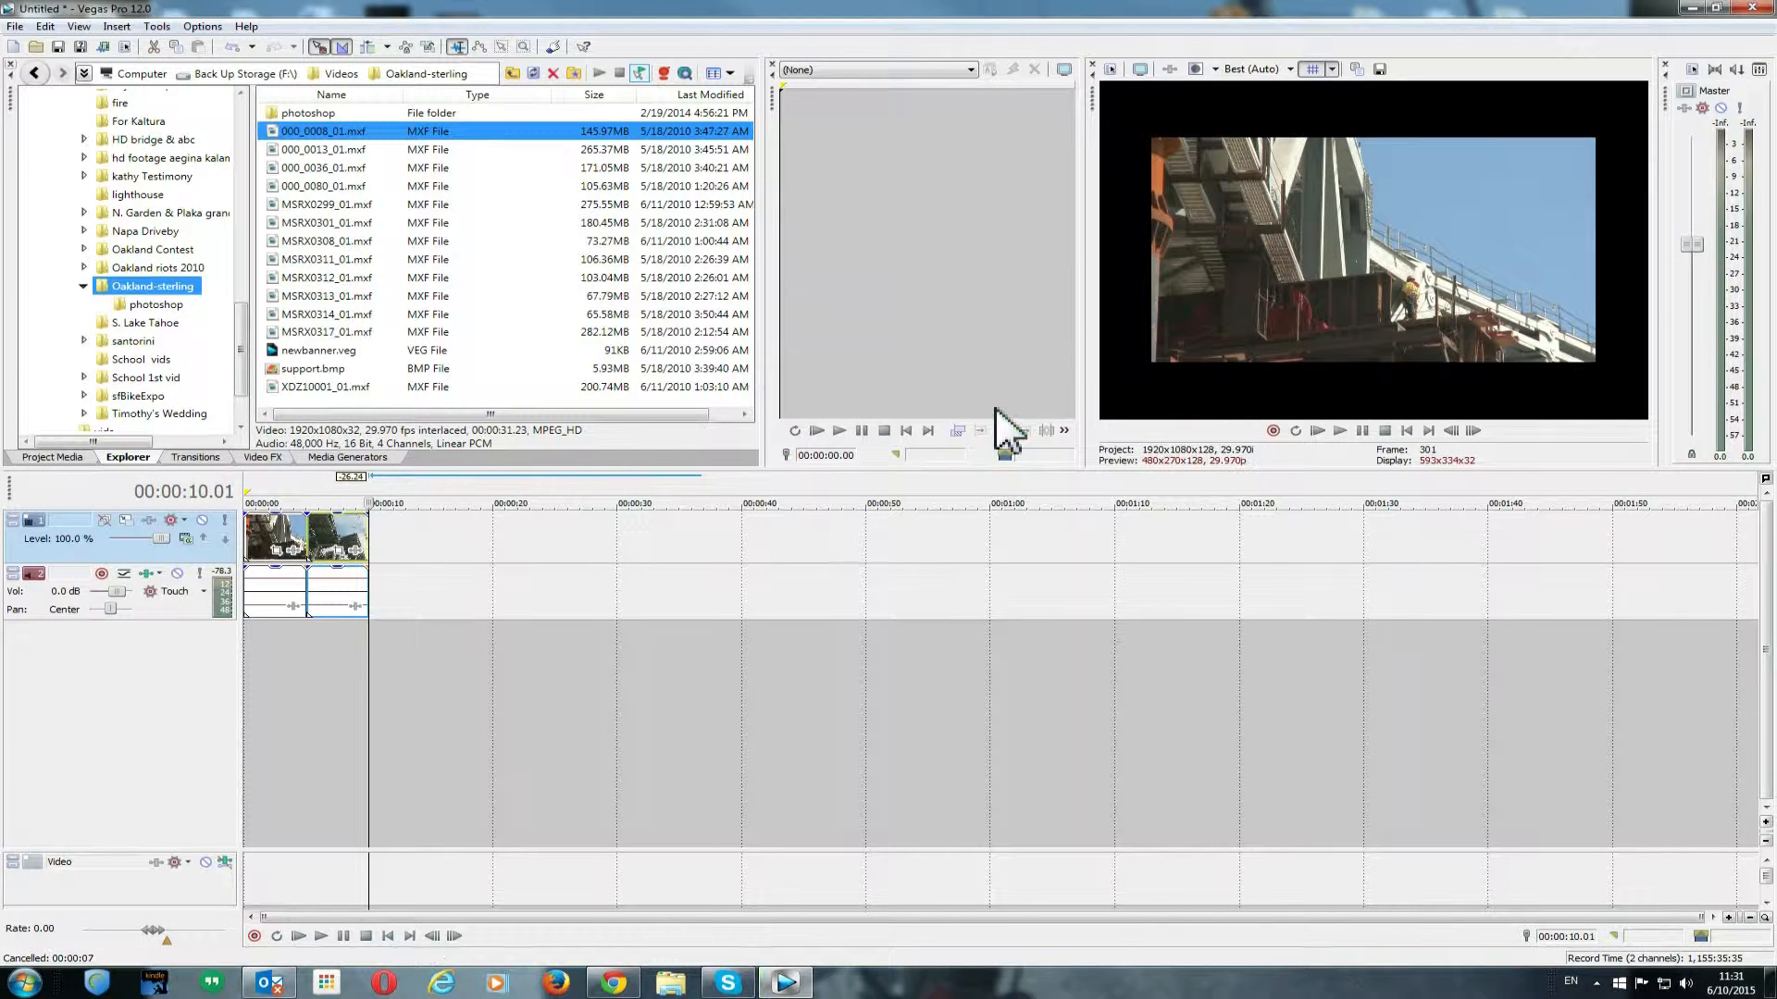